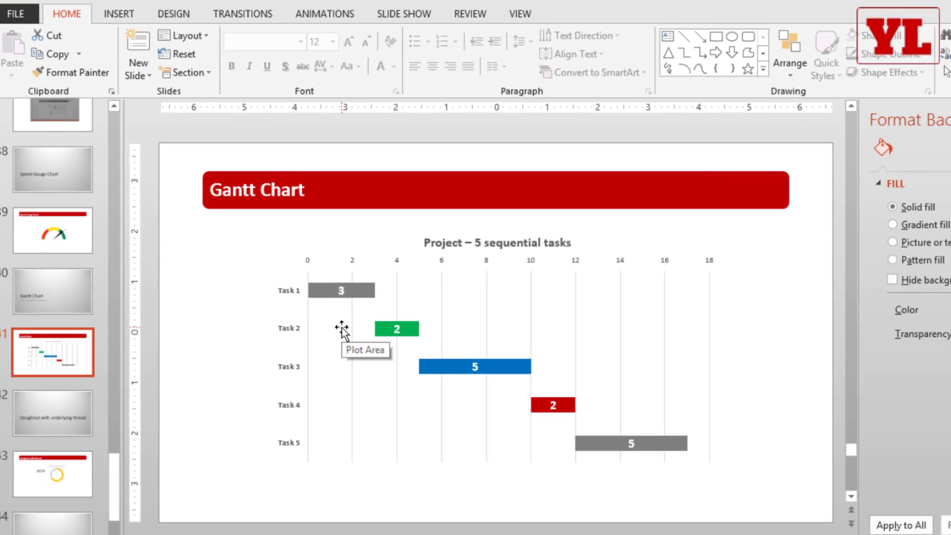
Step: Fill the invisible Series 1 start-offset bars of the Gantt chart with light grey
left_click(385, 339)
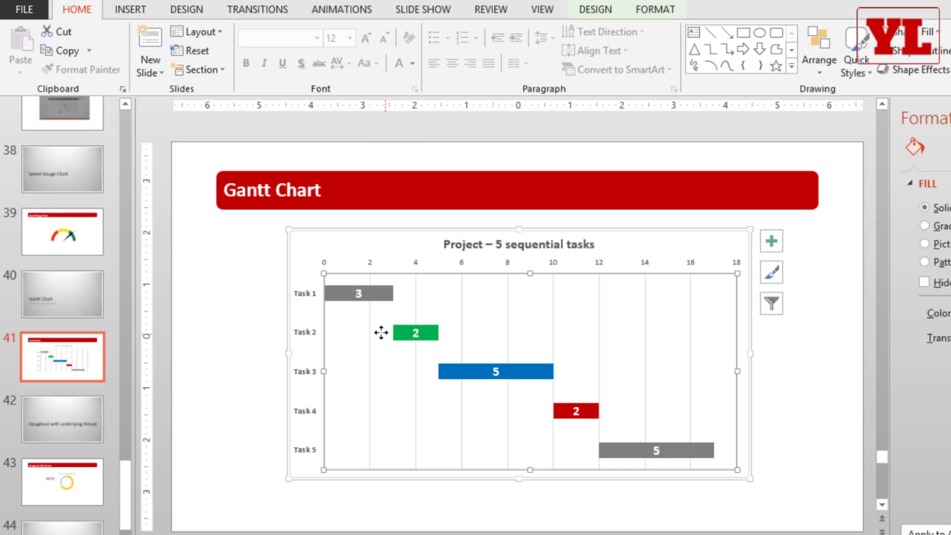
left_click(361, 329)
left_click(344, 339)
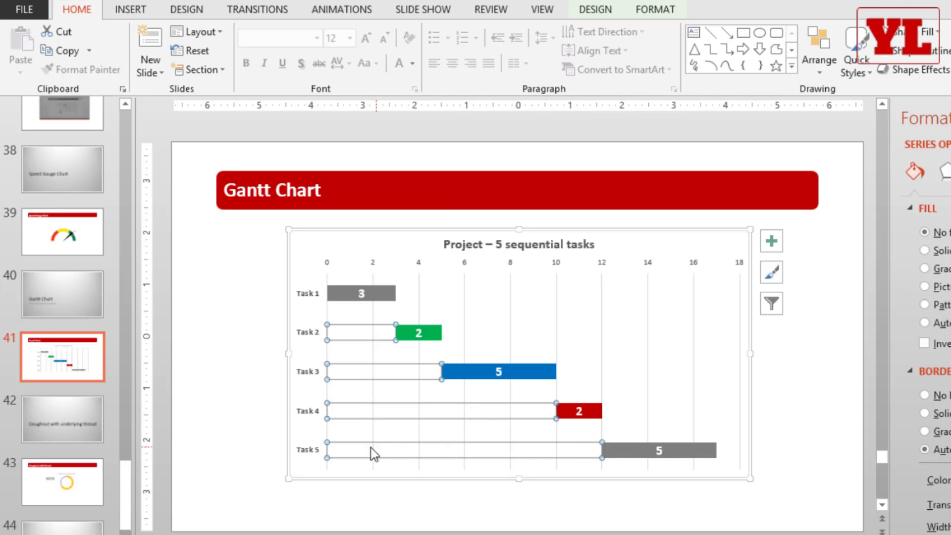
left_click(646, 14)
left_click(460, 32)
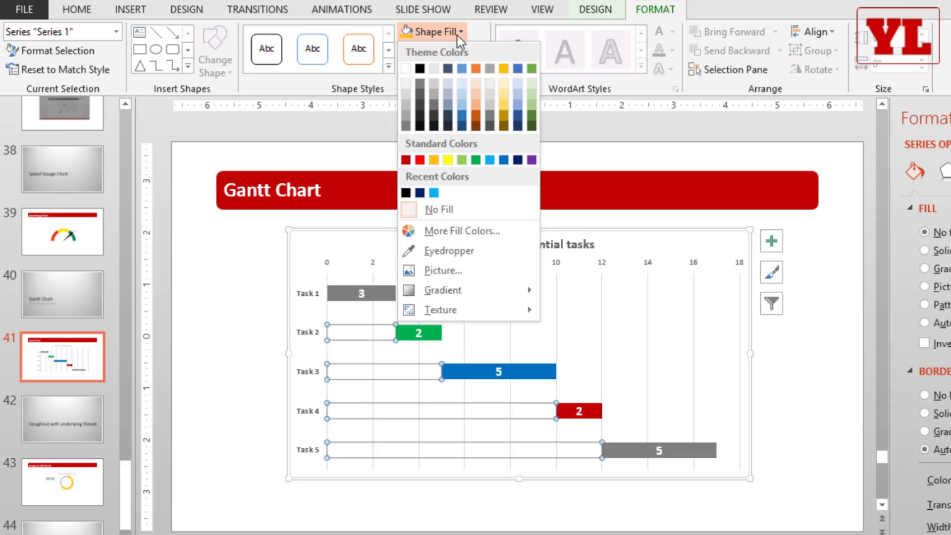
left_click(432, 69)
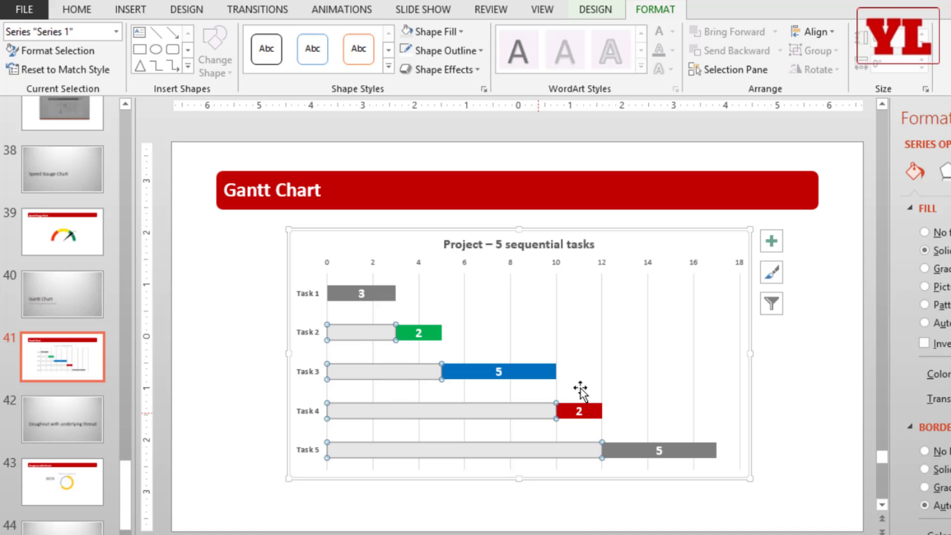
mouse_move(346, 381)
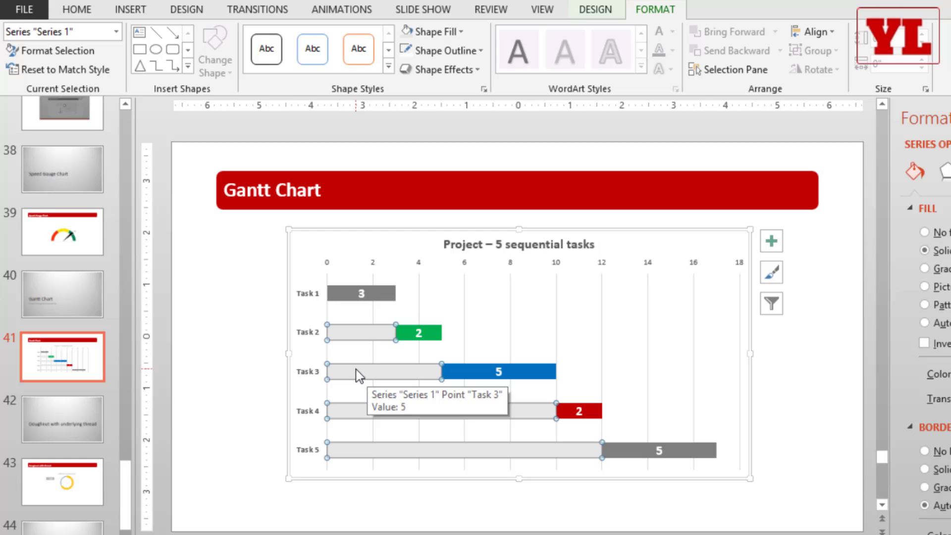
Step: Create a new blank presentation and delete the title and subtitle placeholders
key("ctrl+n")
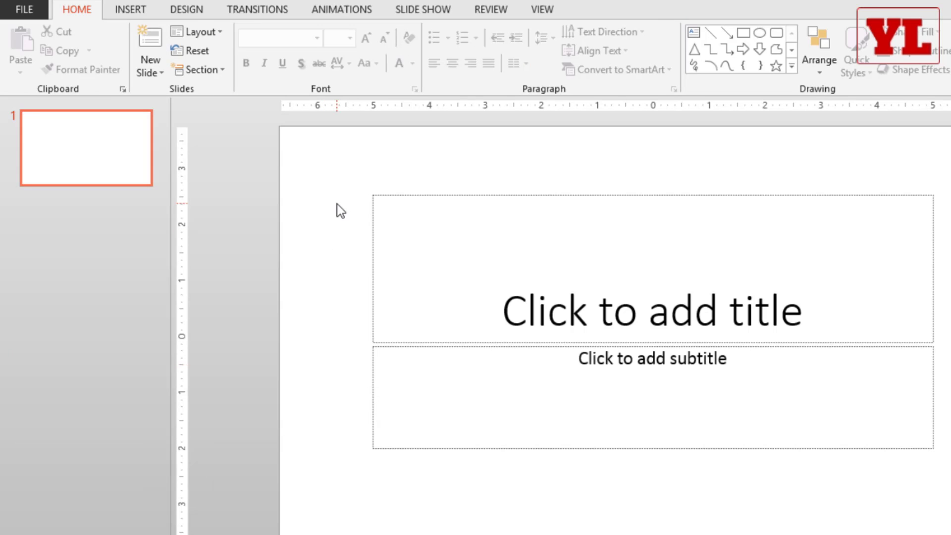
key("ctrl+a")
key("Delete")
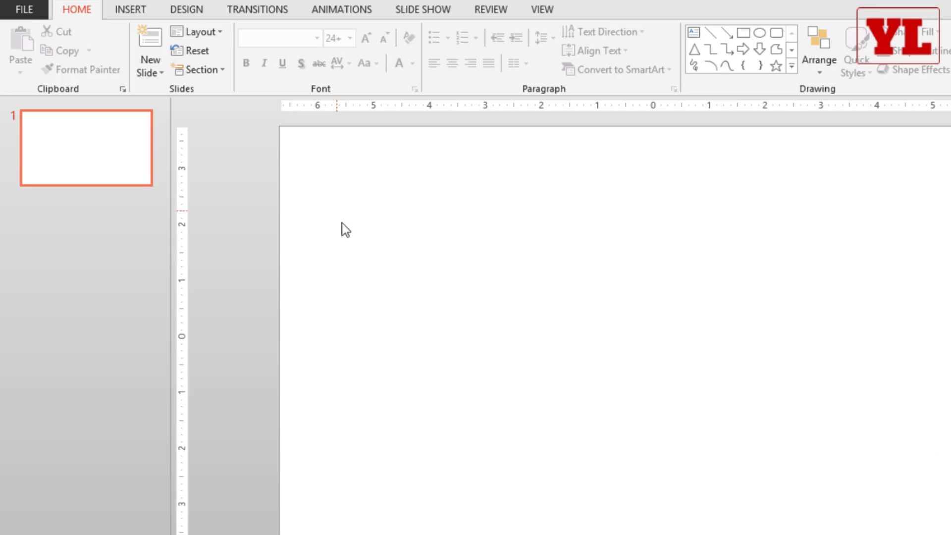
Step: Insert a Stacked Bar chart onto the empty slide
left_click(141, 10)
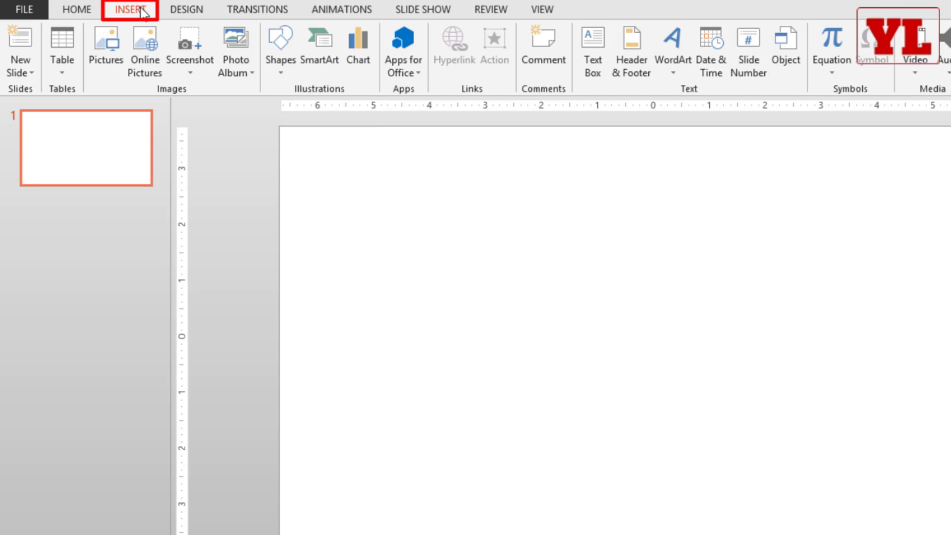
left_click(361, 55)
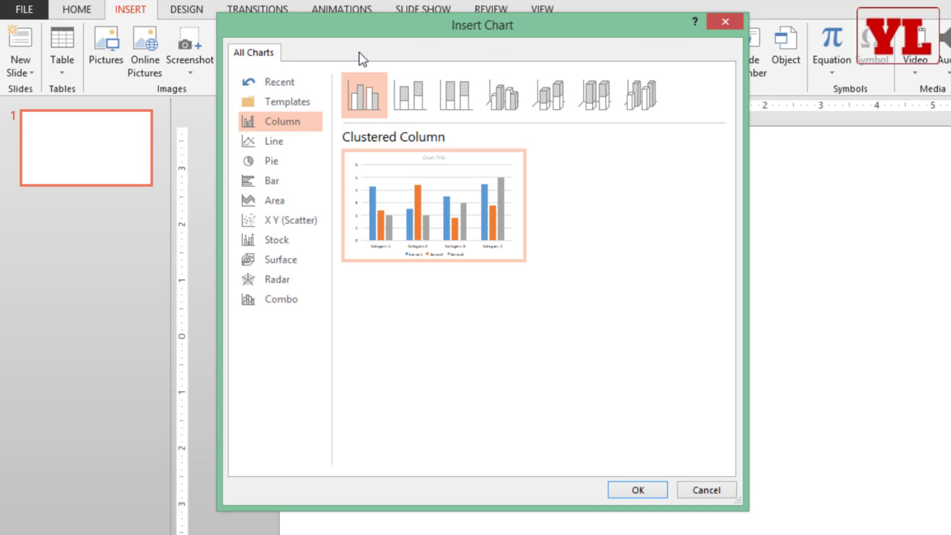
left_click(282, 183)
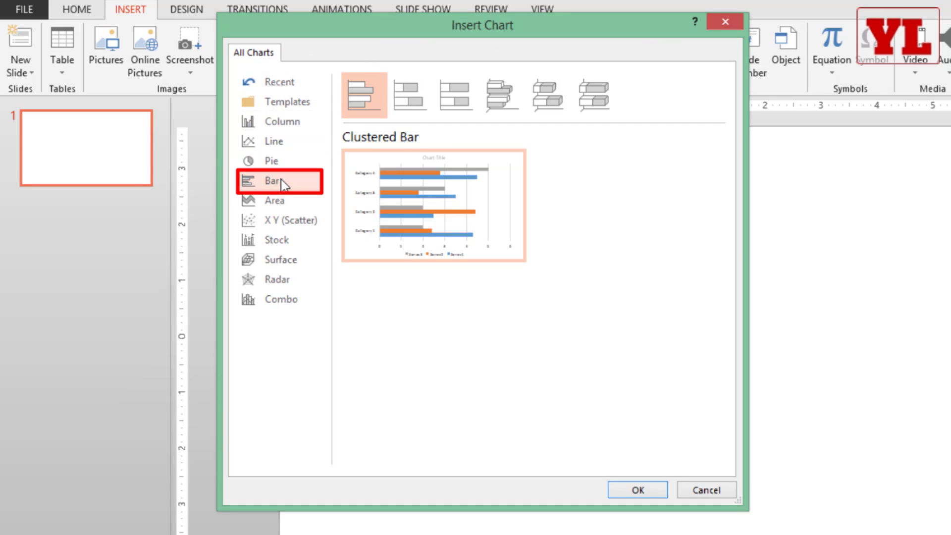
left_click(409, 110)
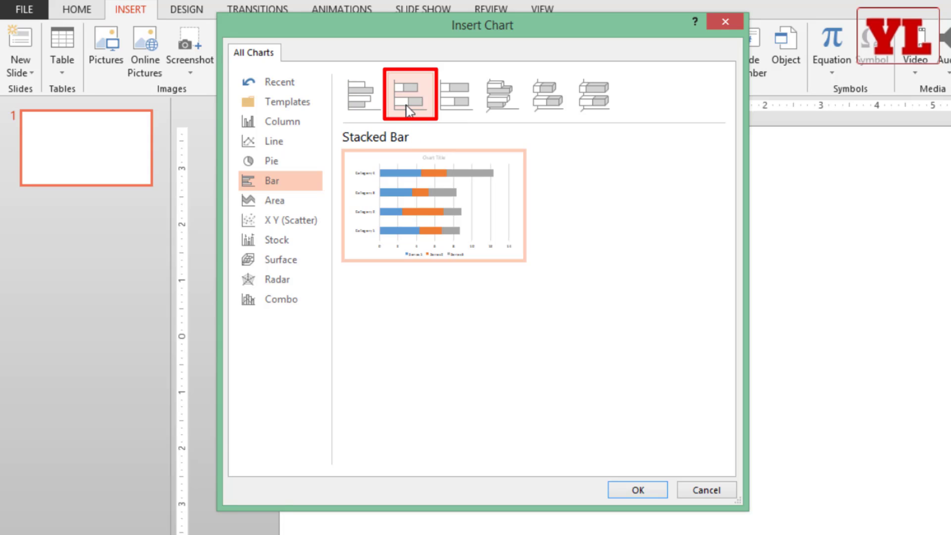
left_click(633, 490)
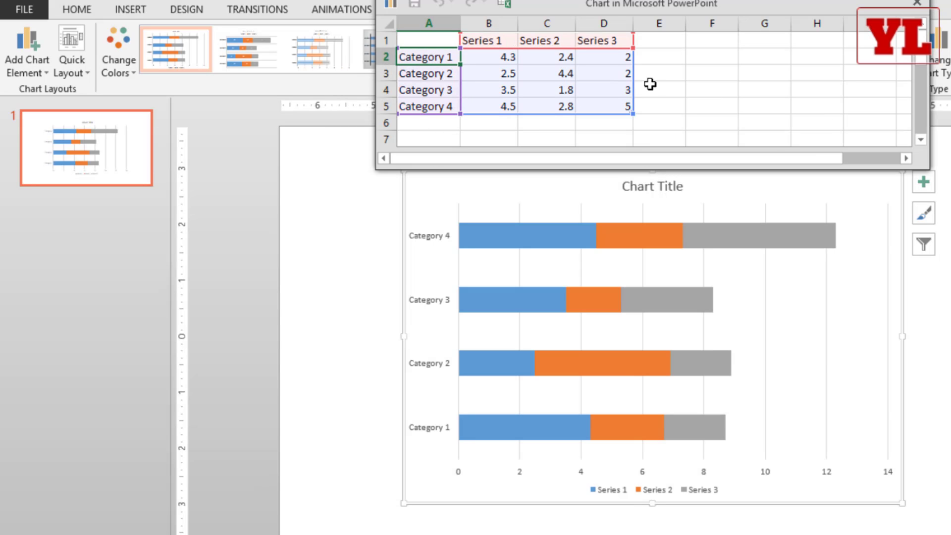
Step: Enter Task 1 in cell F2 and fill down to Task 4 in F5
left_click(715, 58)
type("Task")
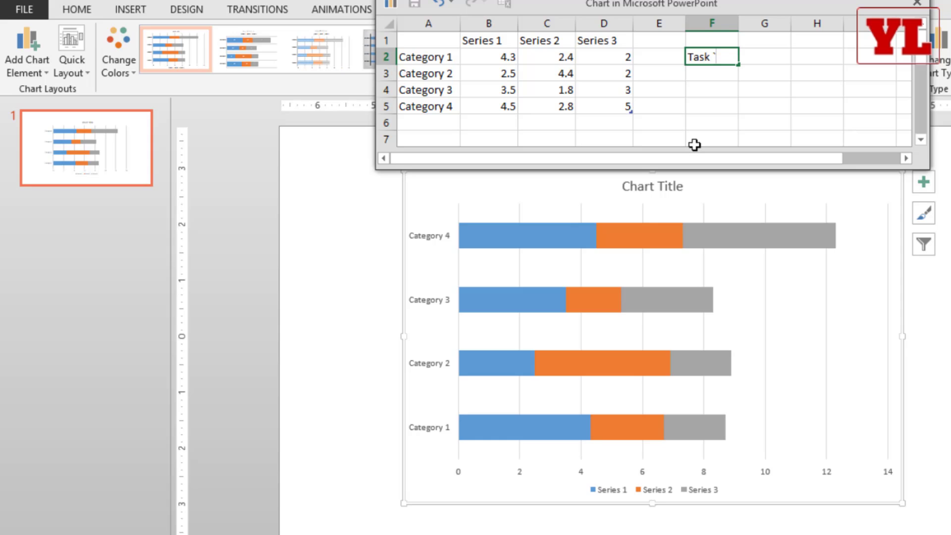
key("Tab")
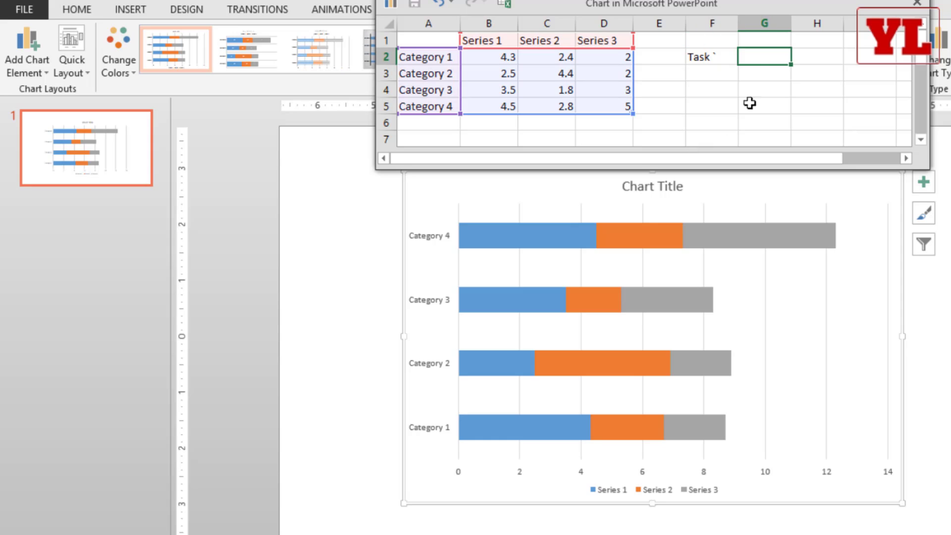
double_click(715, 59)
type("1")
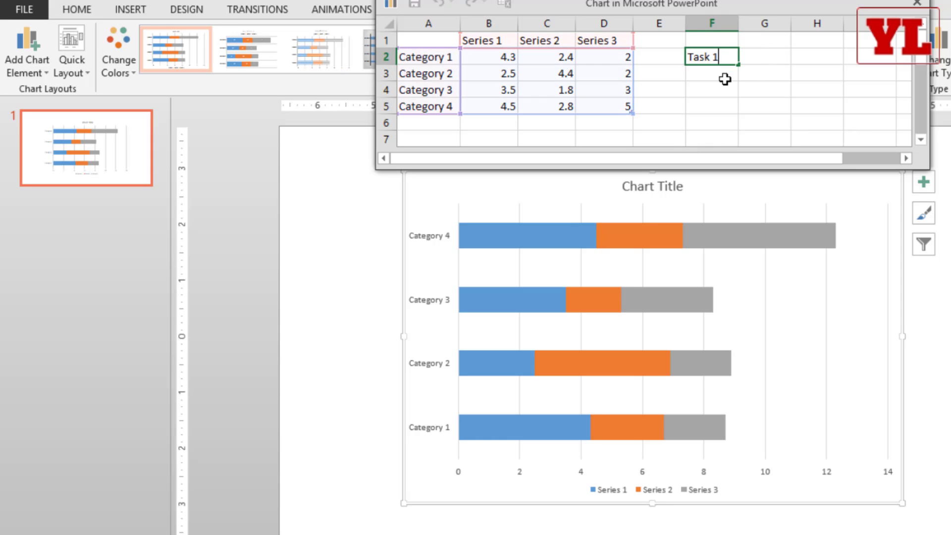
key("Return")
left_click(722, 58)
left_click_drag(738, 65, 732, 118)
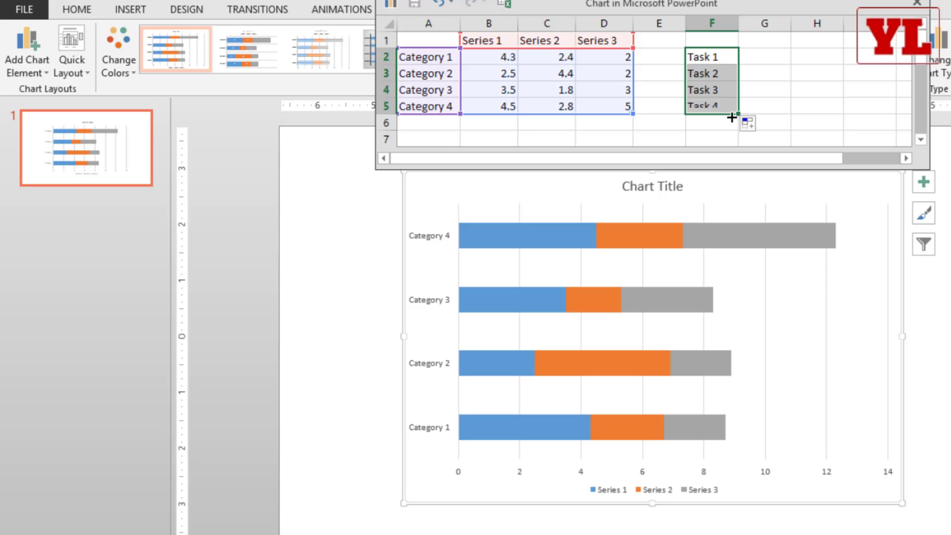
Step: Copy Task 1–Task 4 from F2:F5 over the category names starting at A2
key("ctrl+c")
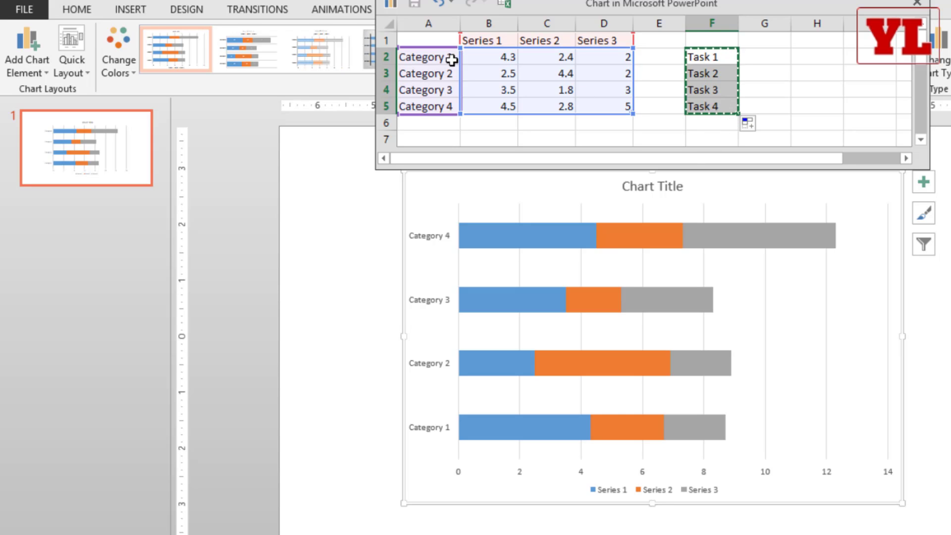
left_click(442, 57)
key("ctrl+v")
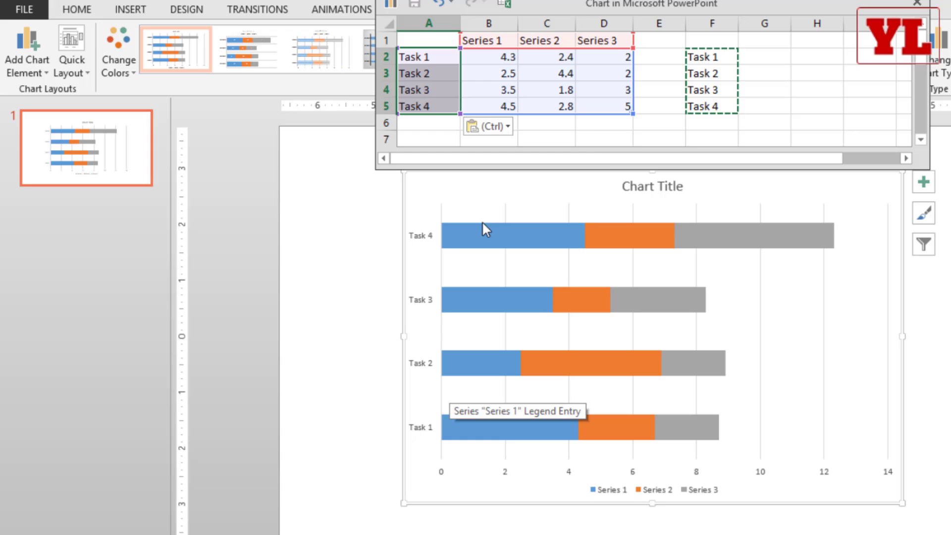
Step: Delete the Series 3 column and rename the series headers Dummy and No. of Days
left_click(625, 23)
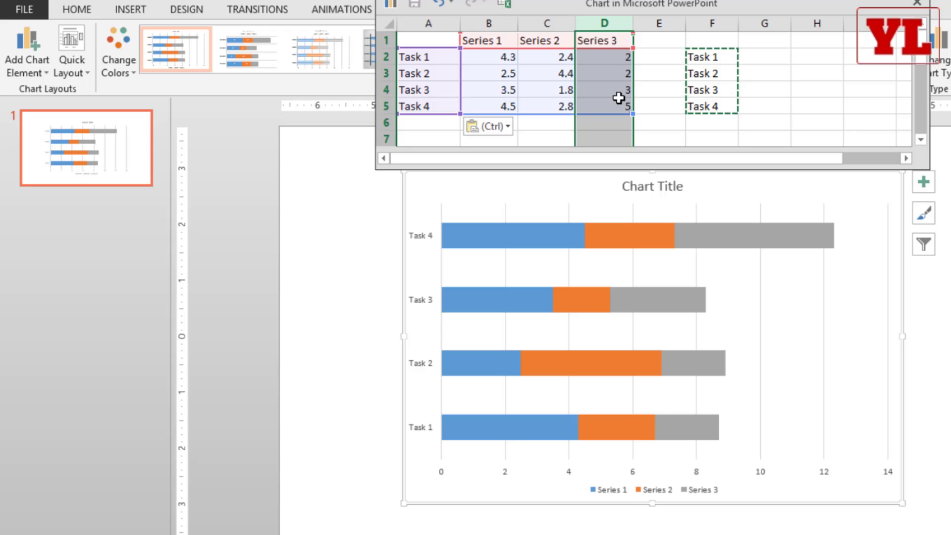
key("ctrl+minus")
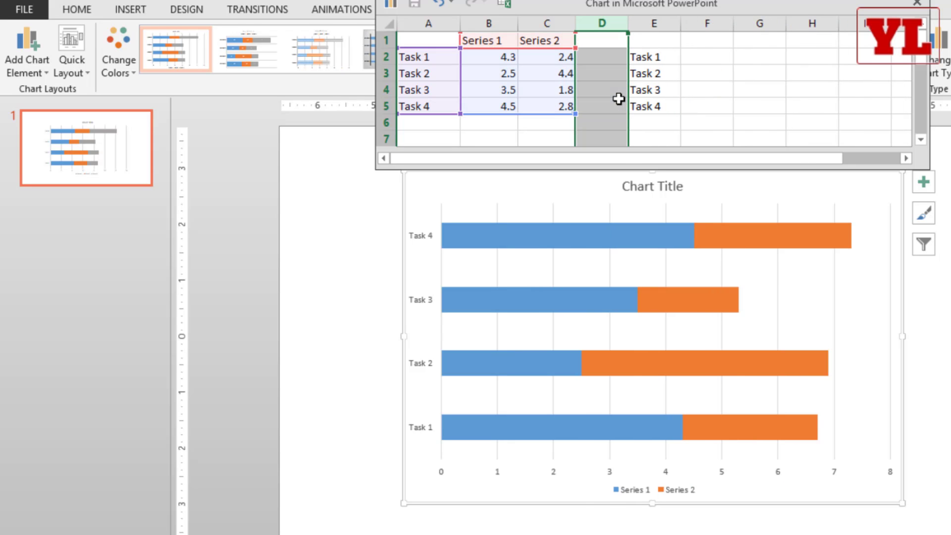
left_click(500, 37)
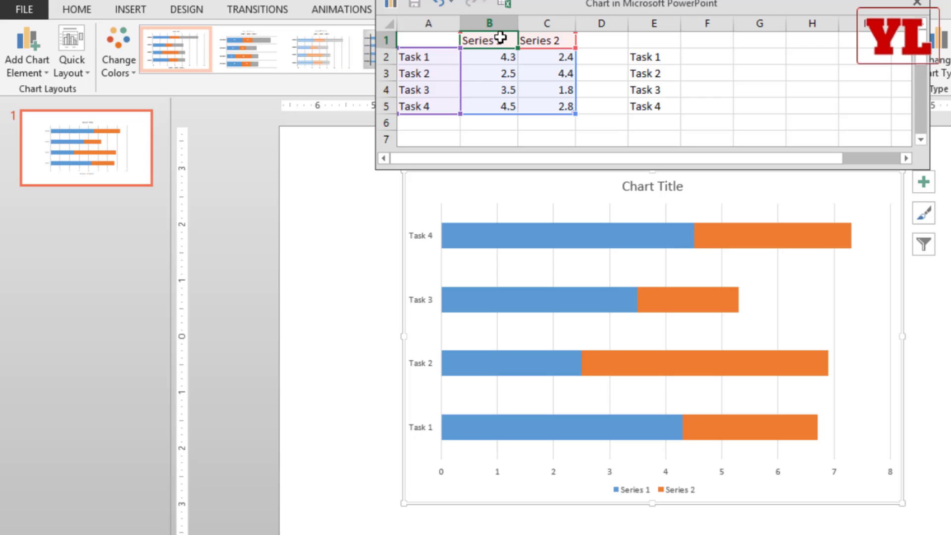
type("Dummy")
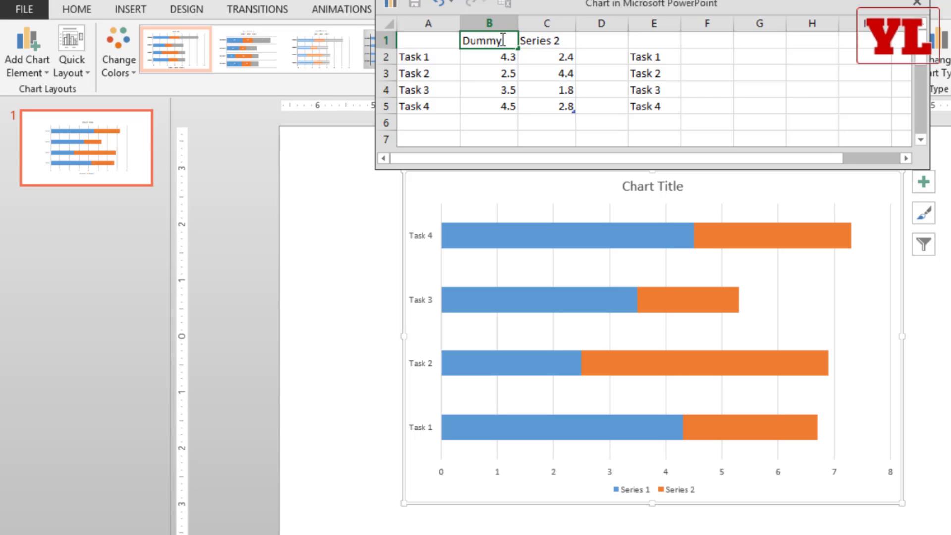
key("Tab")
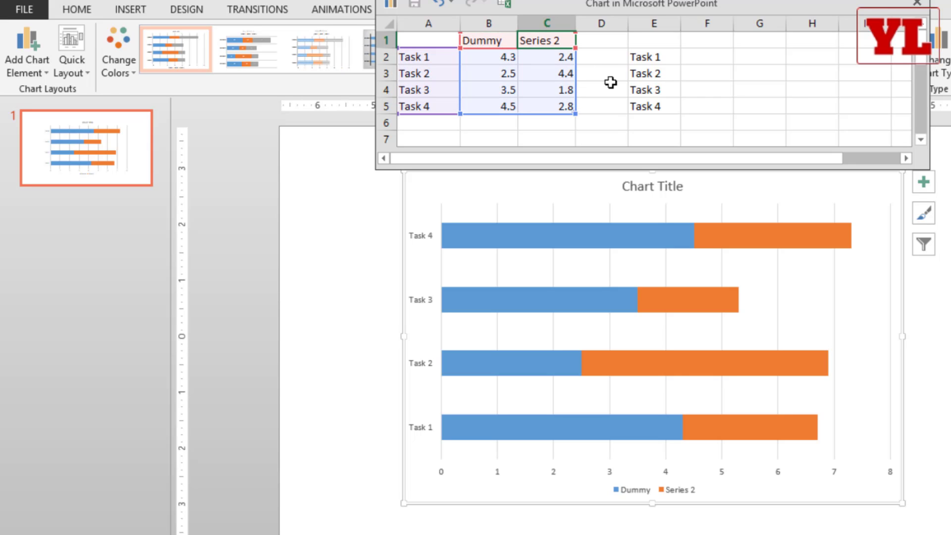
type("No")
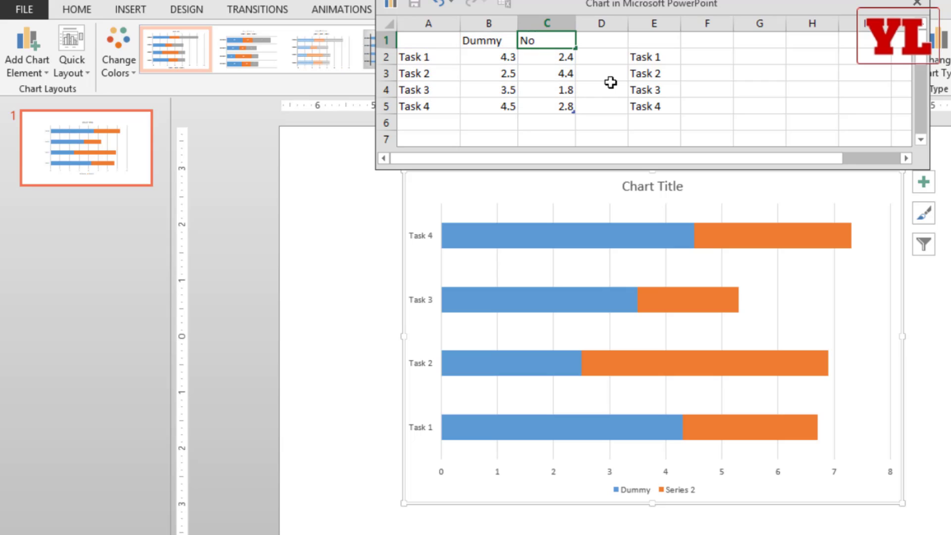
type(". of Days")
key("Return")
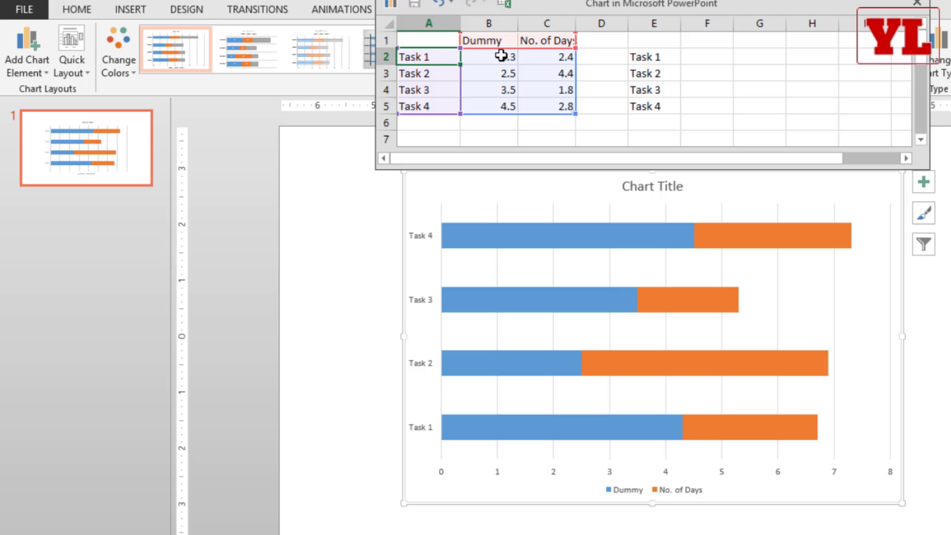
Step: Enter offset 0, duration 3 for Task 1 and offset 3, duration 7 for Task 2
left_click(501, 57)
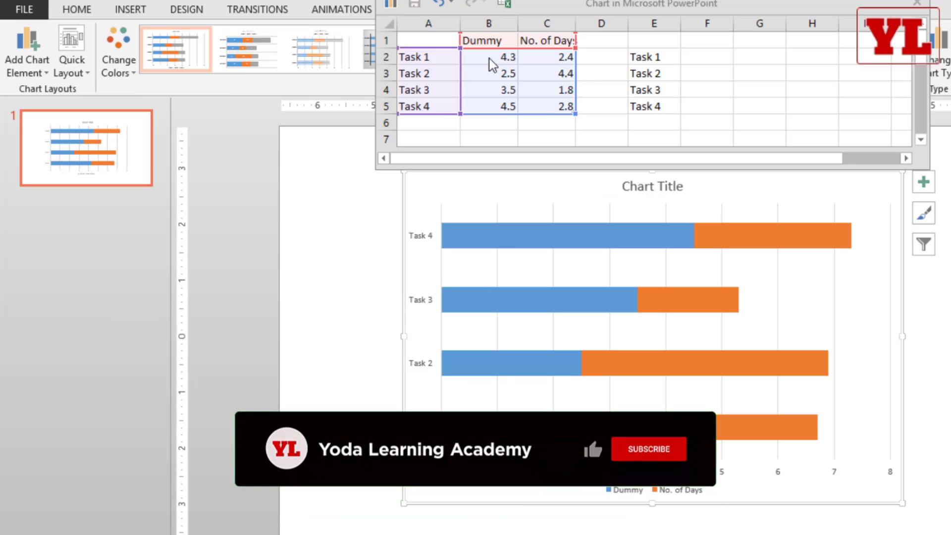
left_click(493, 59)
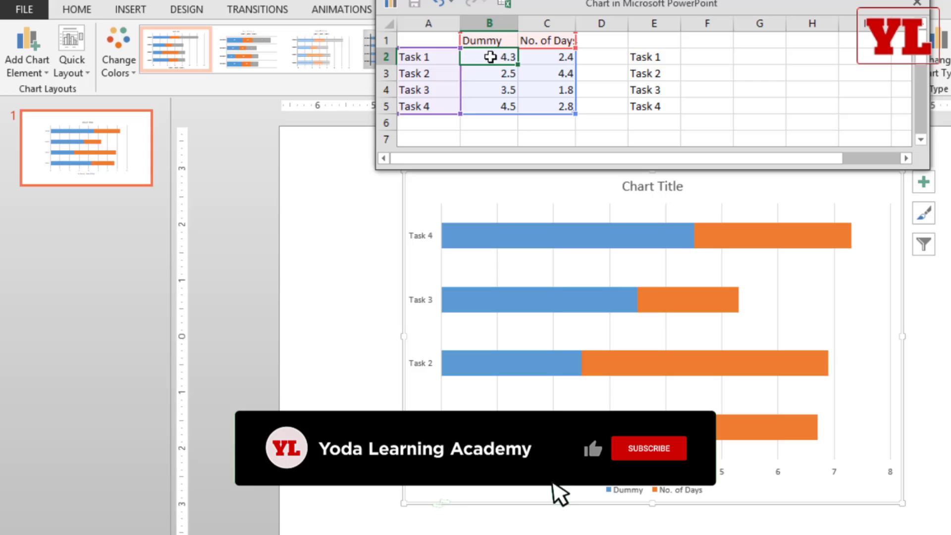
type("0")
key("Tab")
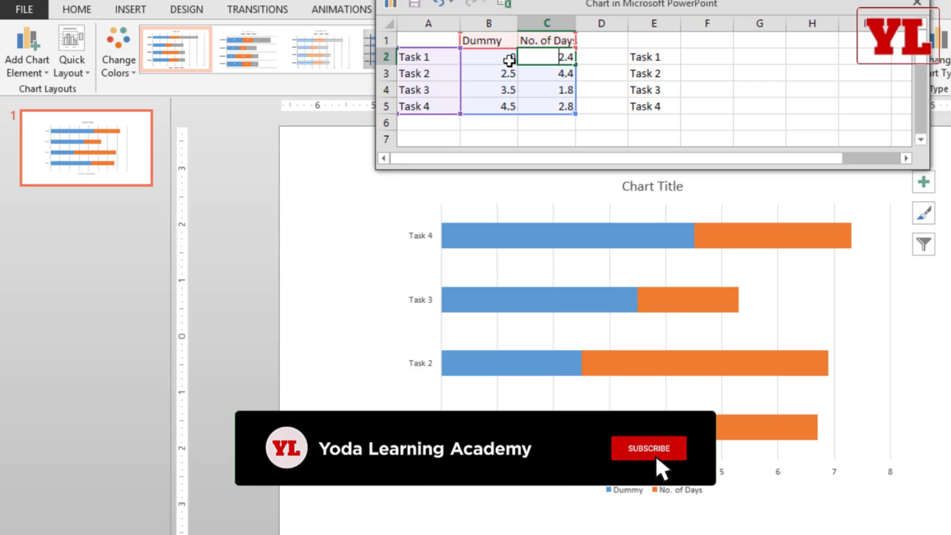
type("3")
key("Return")
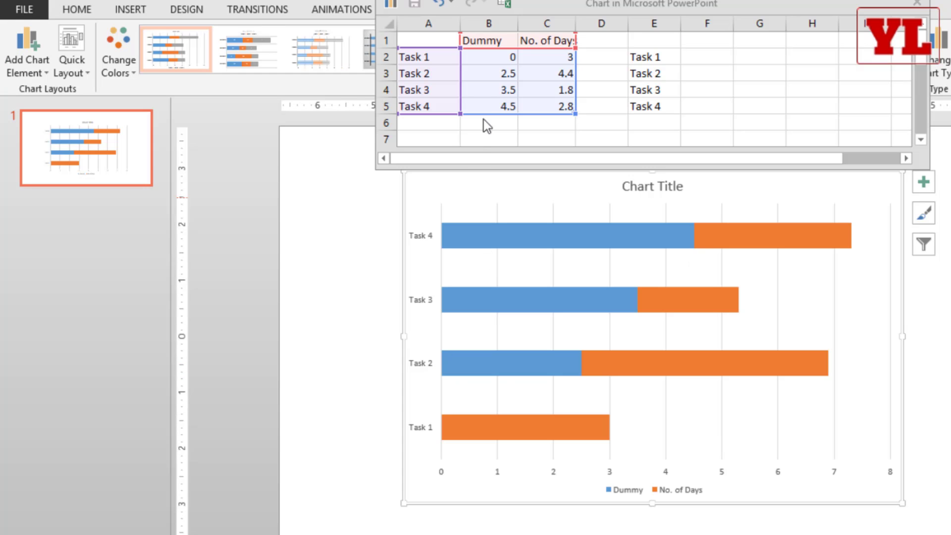
left_click(503, 73)
type("3")
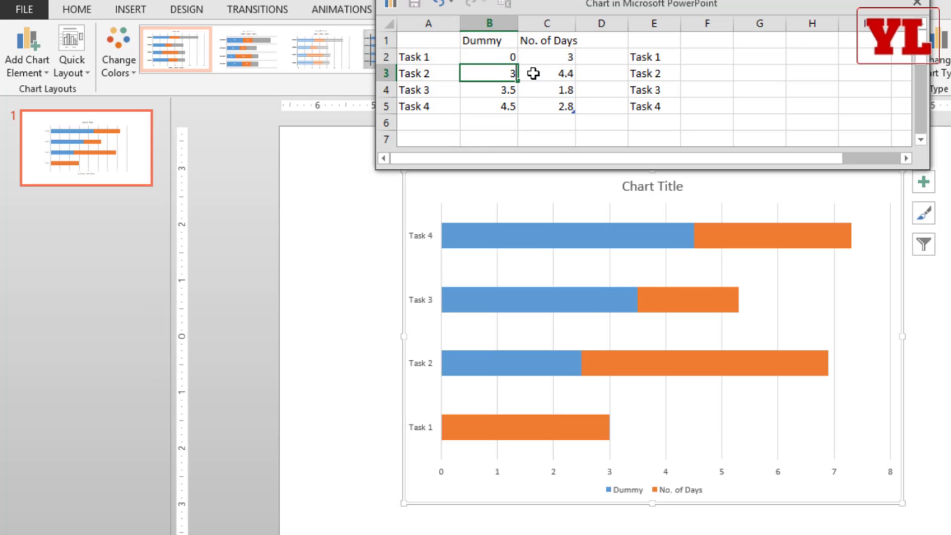
left_click(540, 73)
type("7")
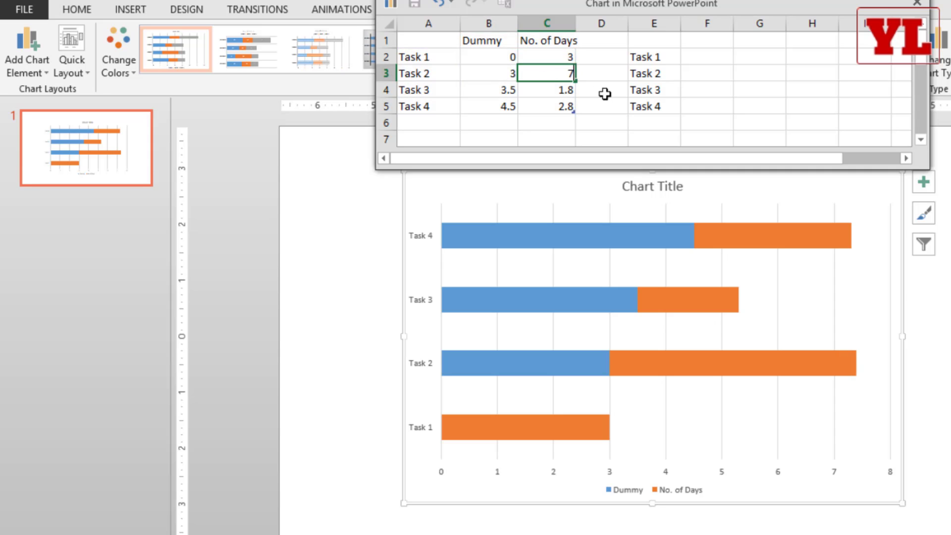
left_click(606, 91)
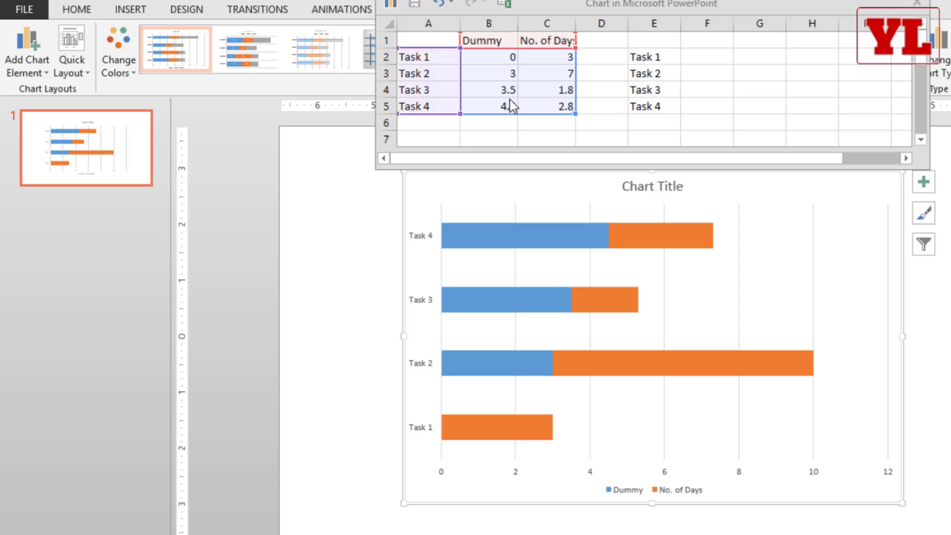
Step: Enter offset 10, duration 4 for Task 3 and offset 14, duration 2 for Task 4
left_click(513, 89)
type("10")
key("Tab")
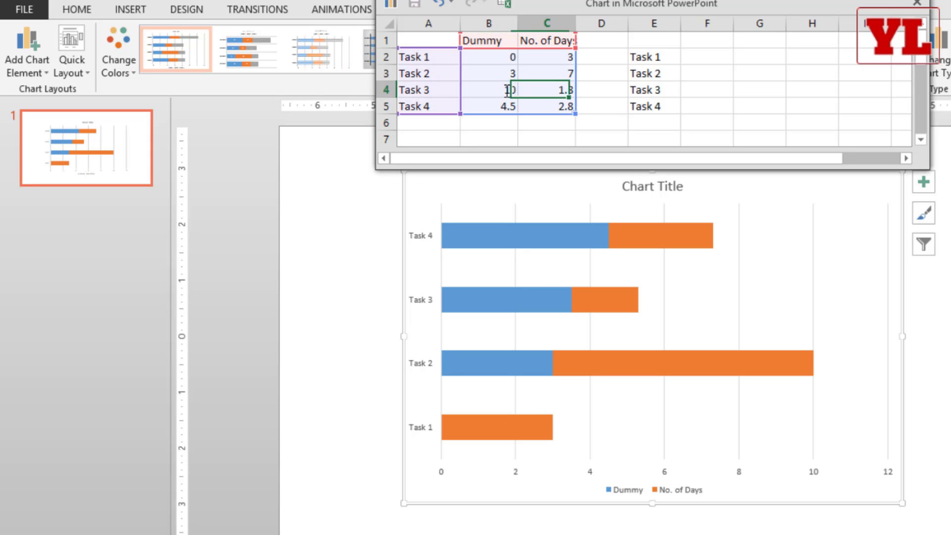
type("4")
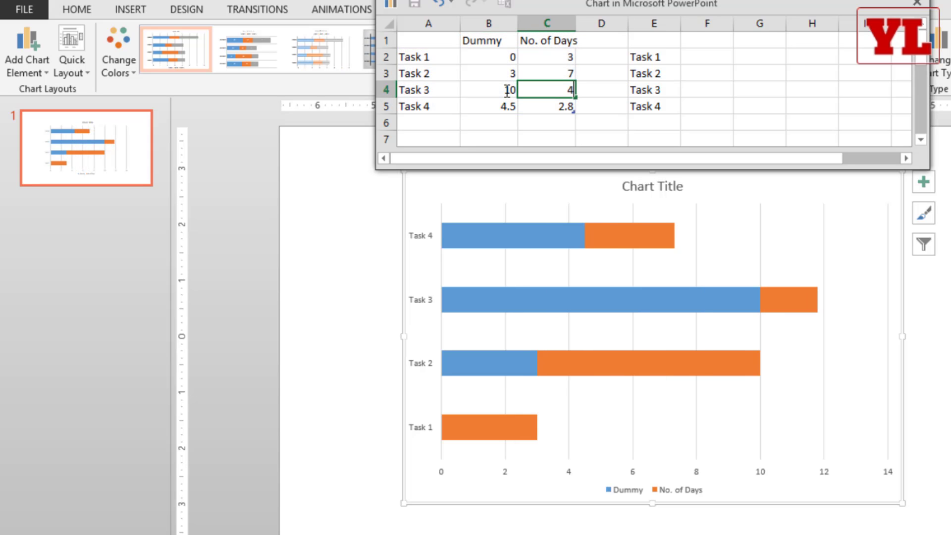
key("Return")
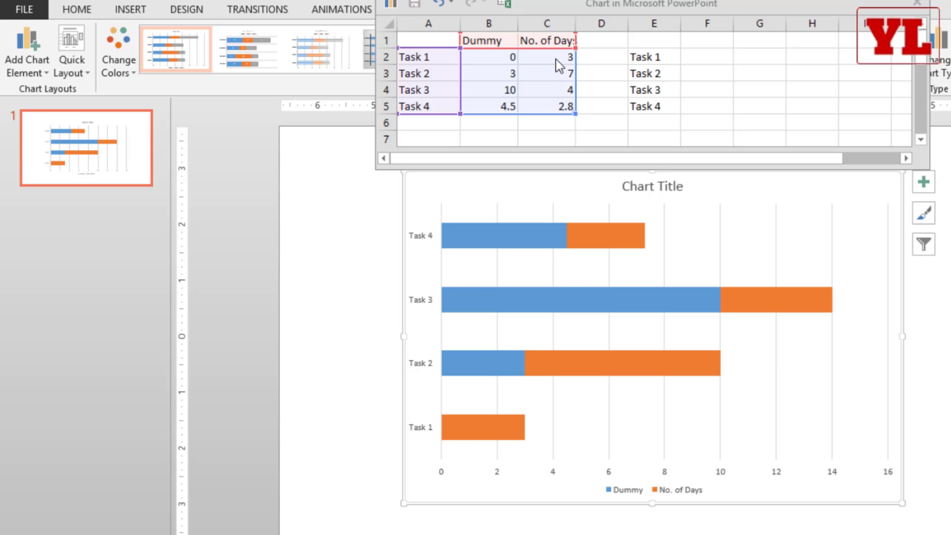
left_click(560, 60)
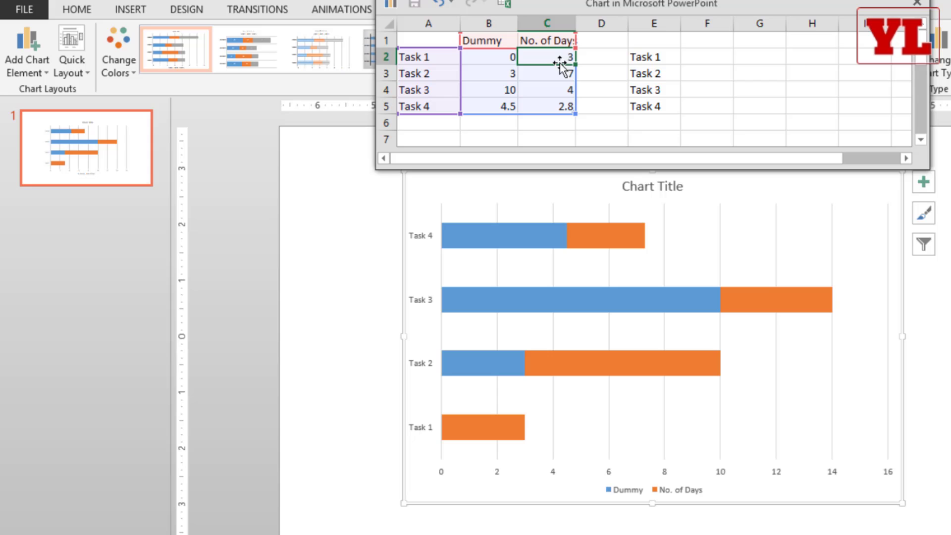
left_click(559, 75)
left_click(562, 89)
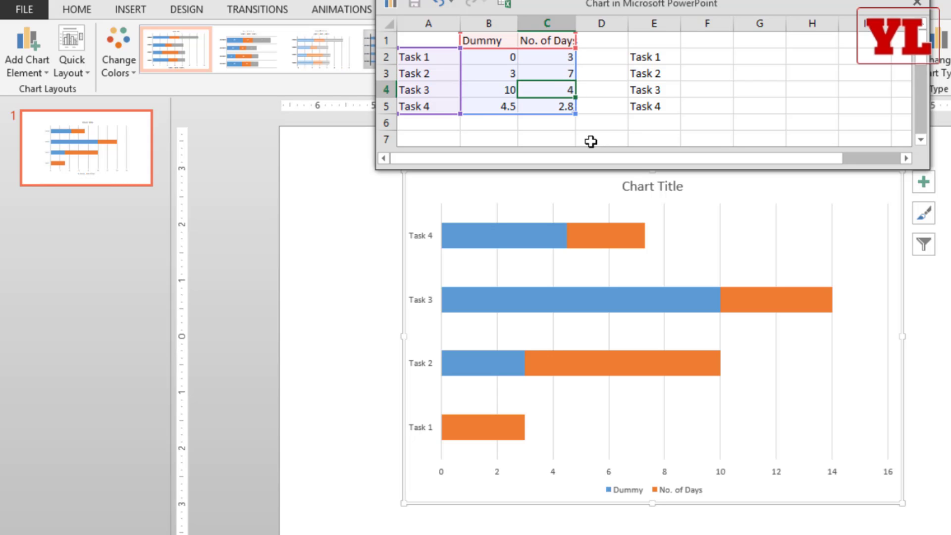
left_click(495, 103)
type("14")
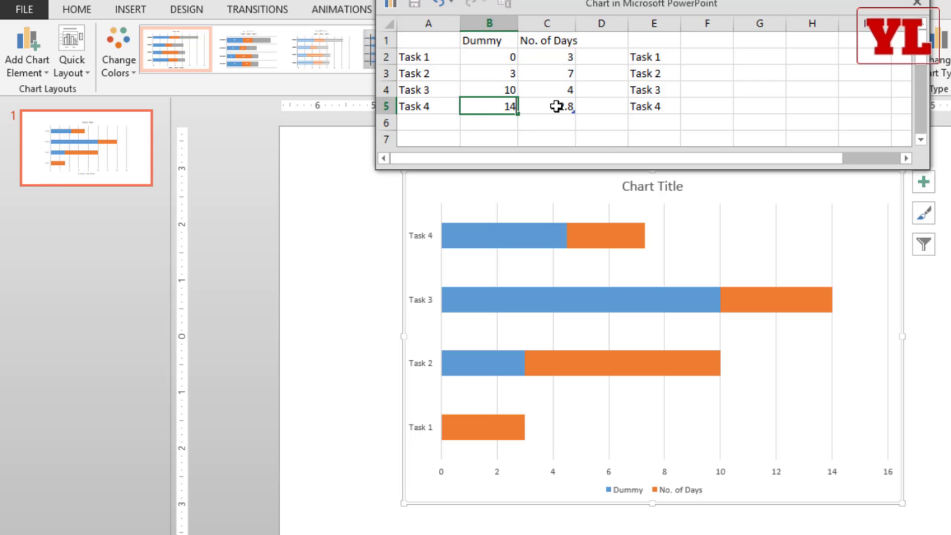
left_click(557, 106)
type("2")
left_click(612, 127)
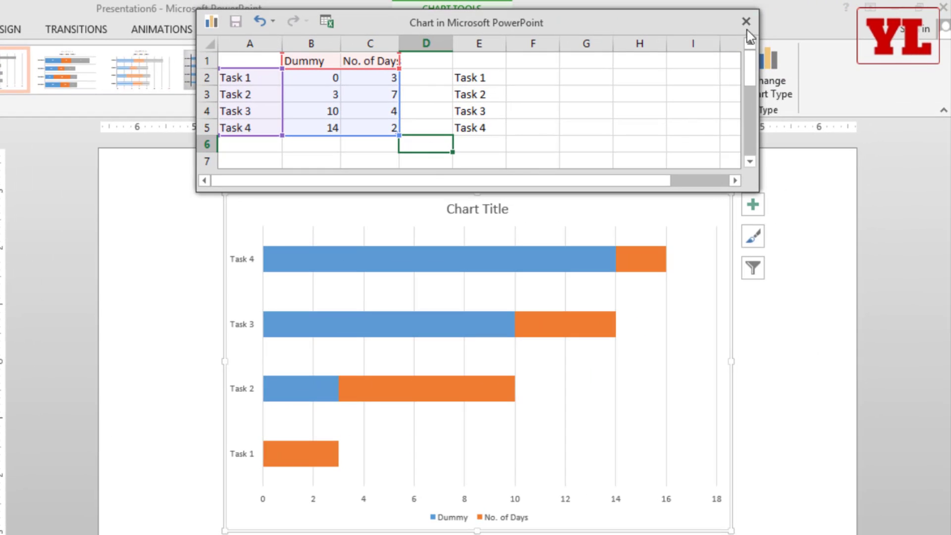
Step: Close the data sheet and set the task axis to show categories in reverse order
left_click(746, 21)
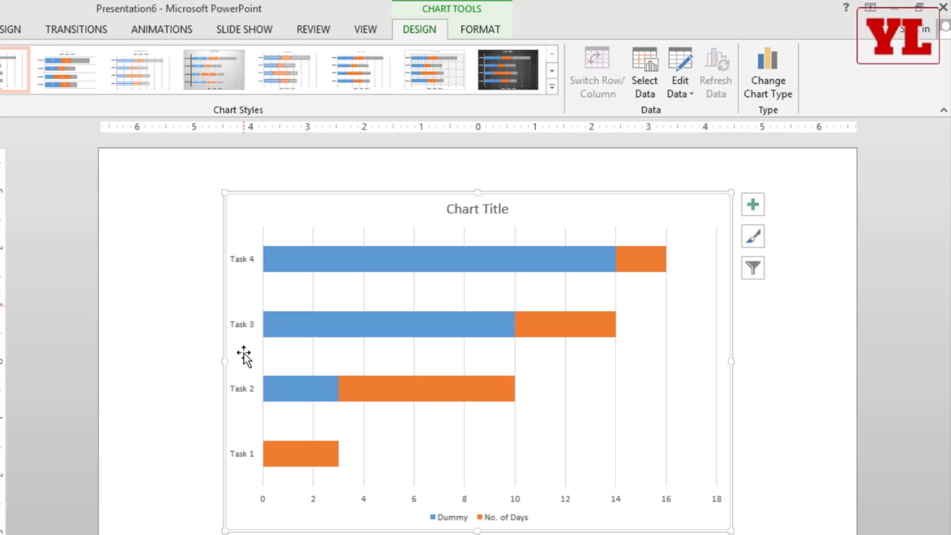
left_click(243, 263)
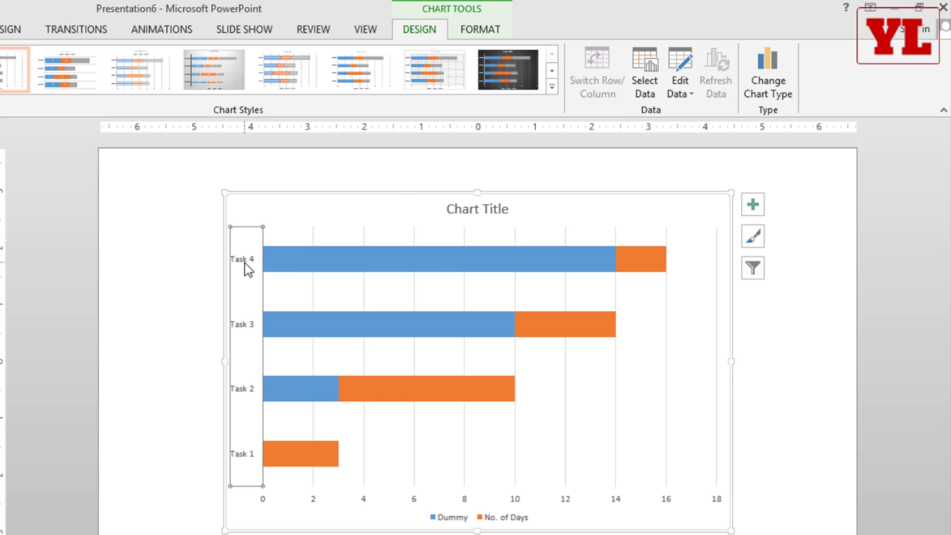
right_click(245, 263)
left_click(290, 440)
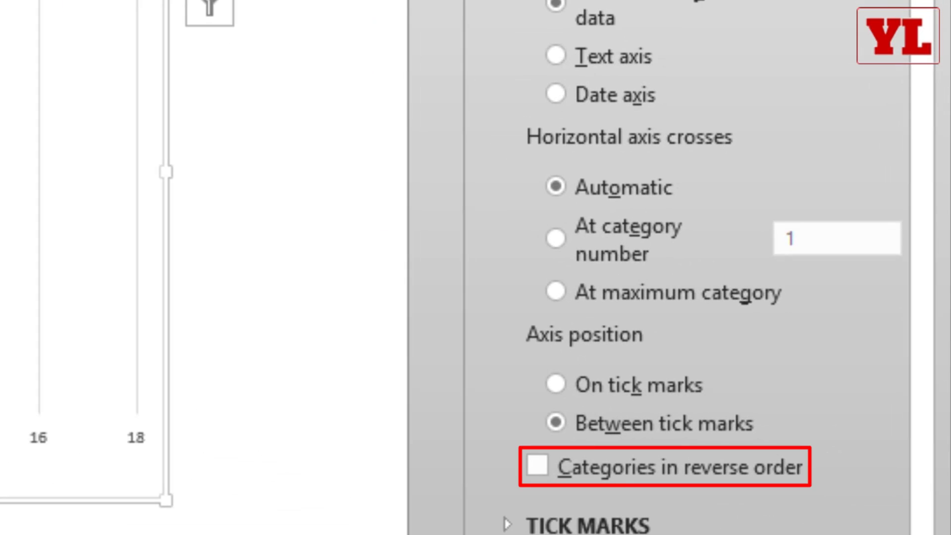
left_click(539, 470)
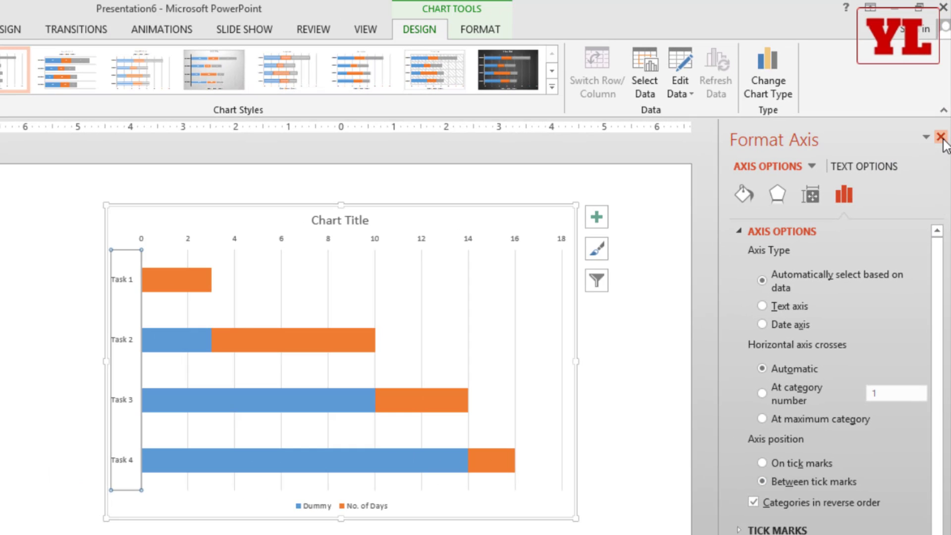
left_click(938, 11)
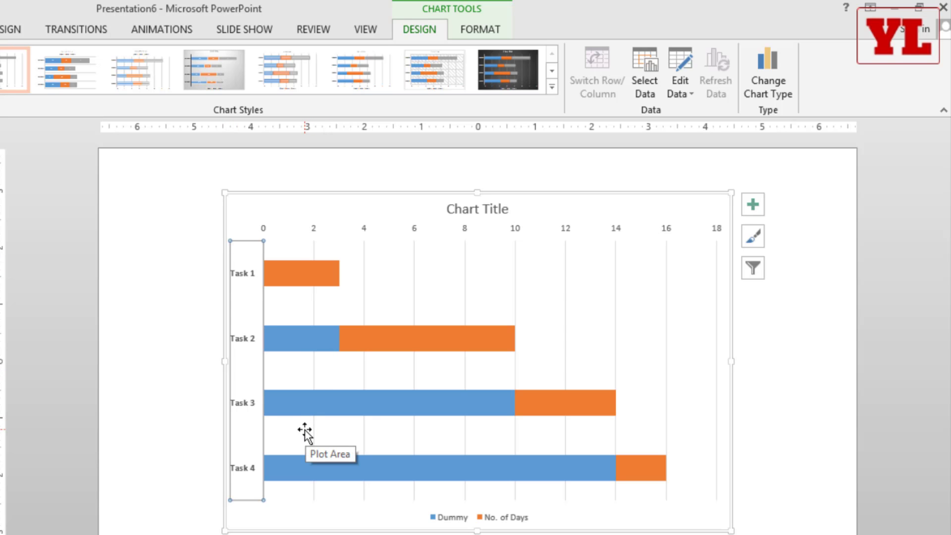
Step: Set the Dummy series bars to No Fill so only the orange task bars show
left_click(308, 350)
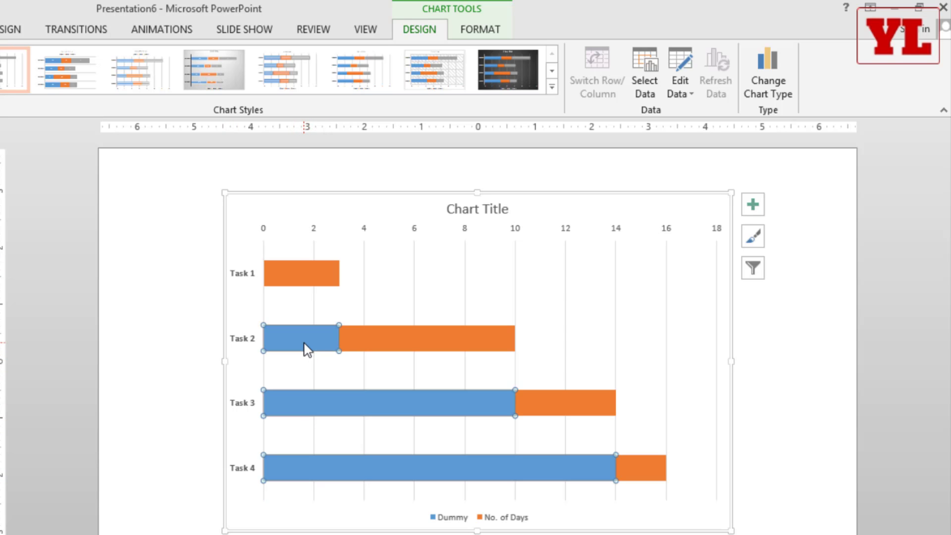
left_click(492, 35)
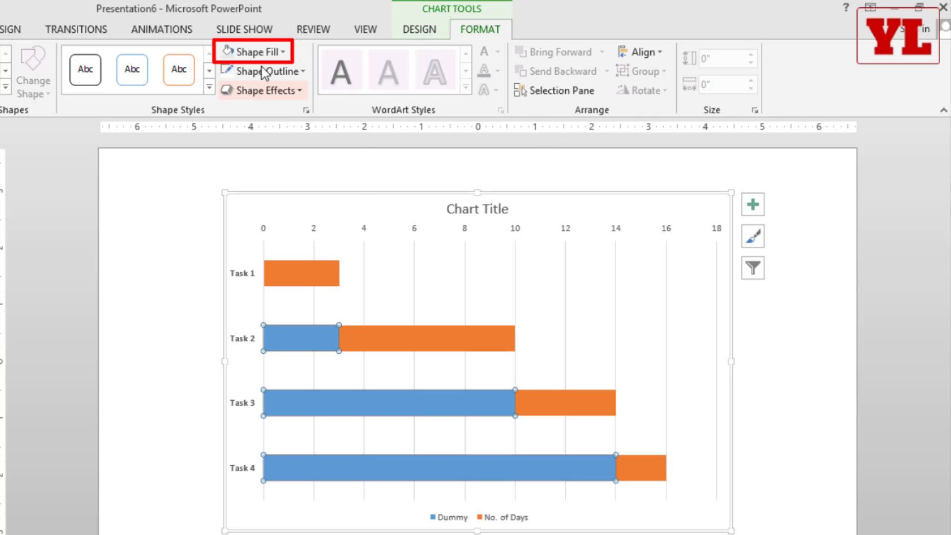
left_click(252, 52)
left_click(261, 199)
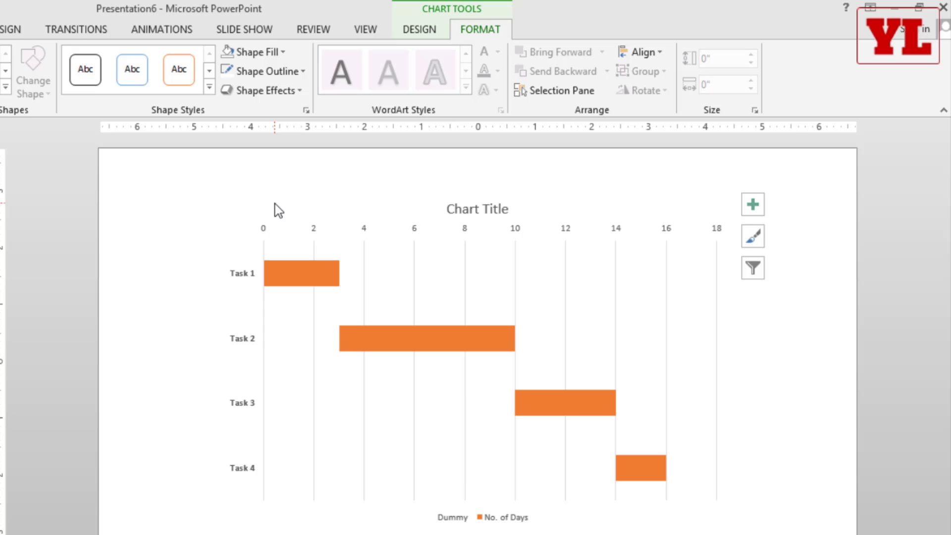
left_click(156, 326)
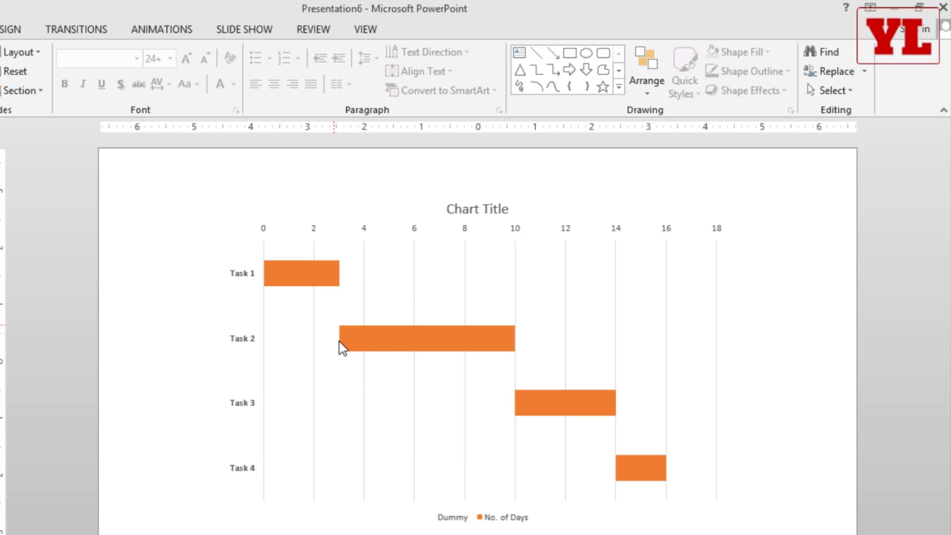
left_click(652, 476)
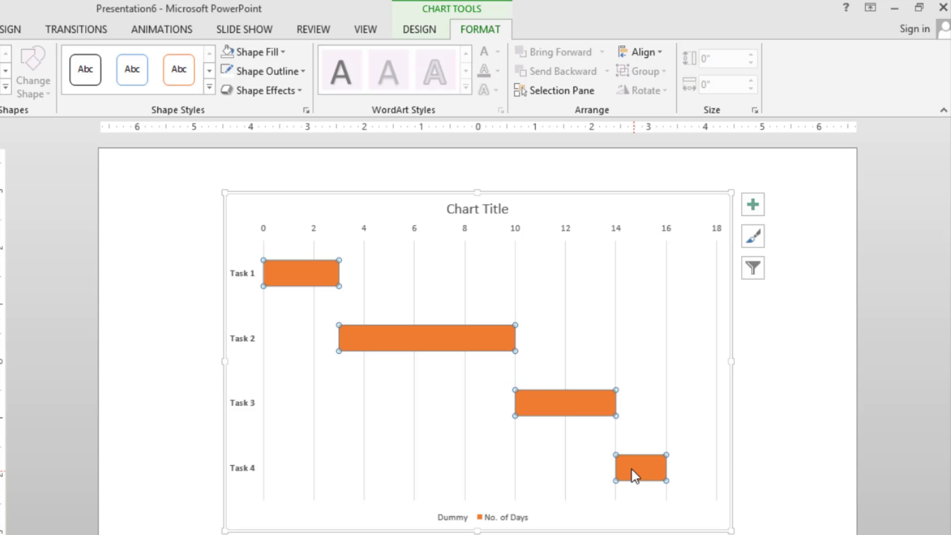
Step: Change Task 4's start offset in cell B5 from 14 to 13 and close the data sheet
right_click(633, 470)
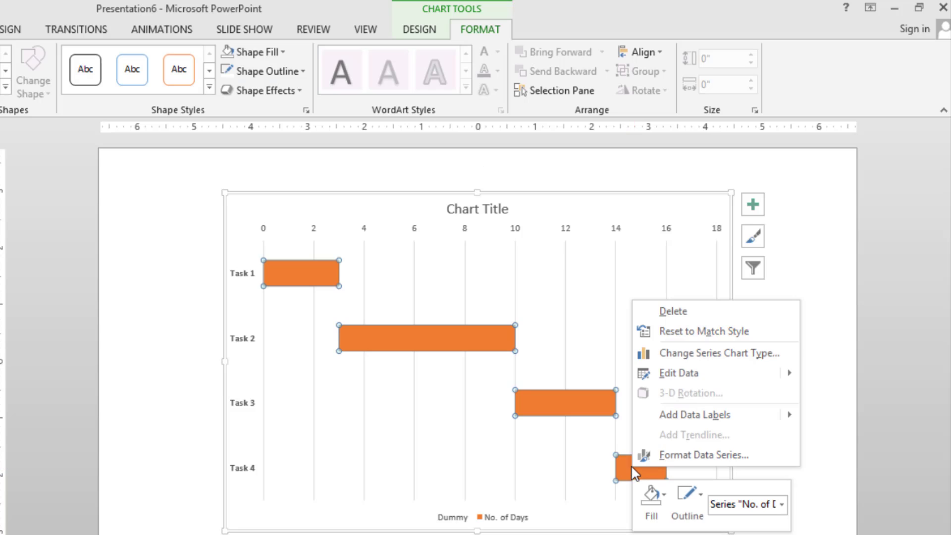
left_click(685, 381)
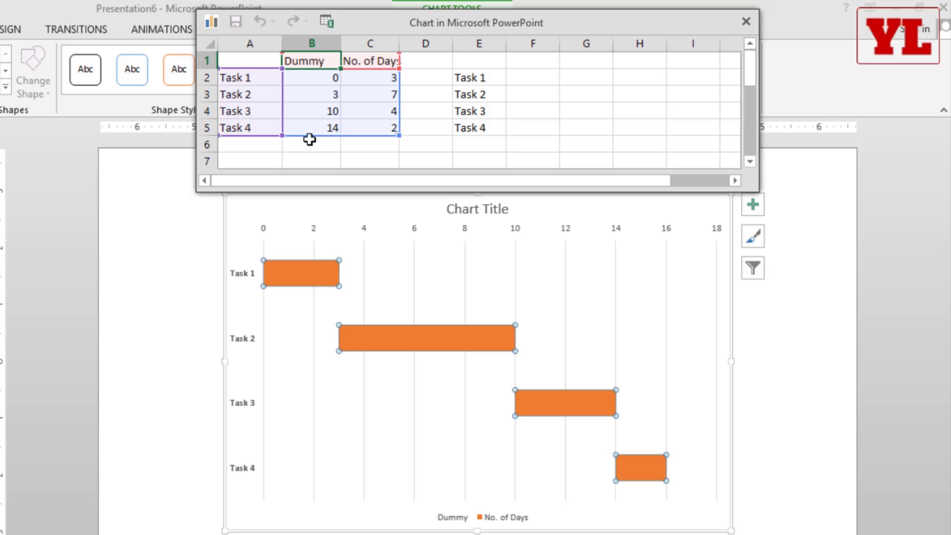
left_click(328, 127)
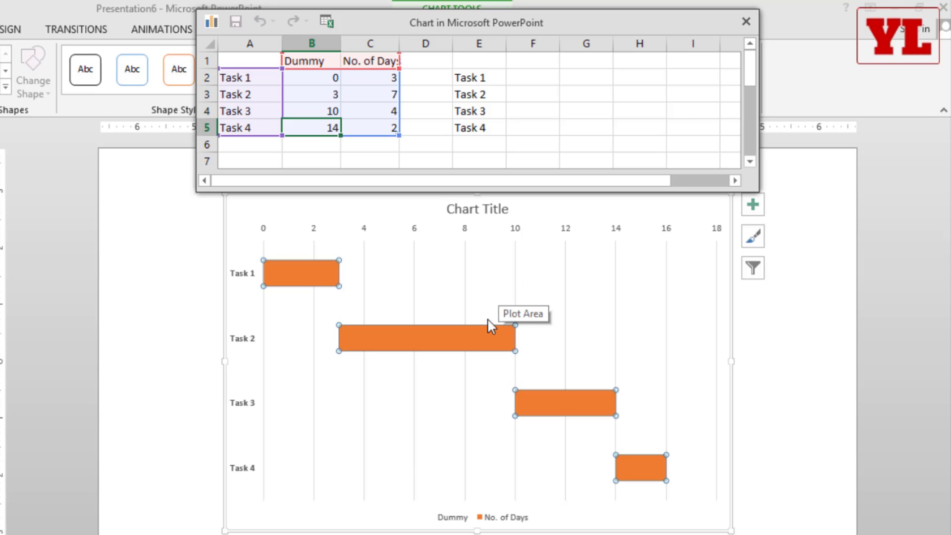
type("13")
left_click(551, 160)
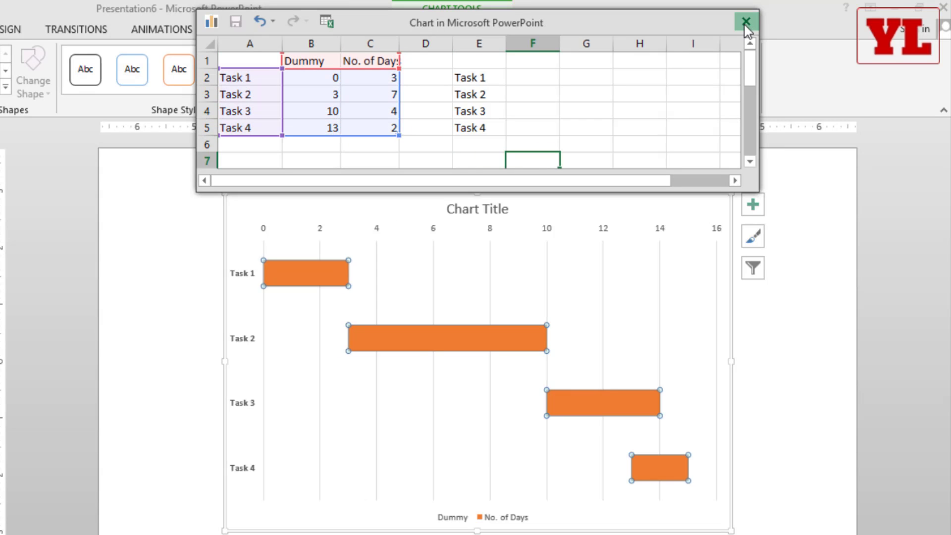
left_click(745, 25)
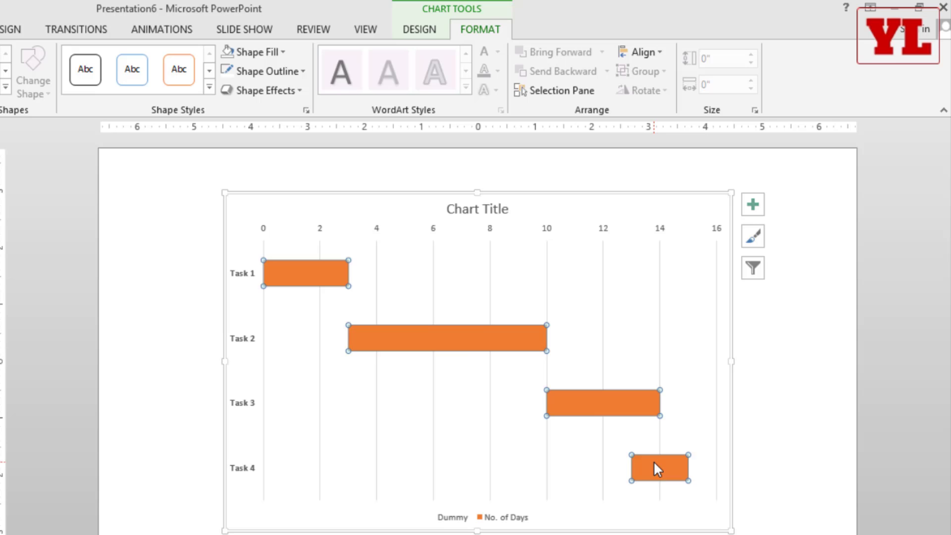
Step: Fill only the Task 2 bar with standard red, leaving the other bars orange
left_click(431, 339)
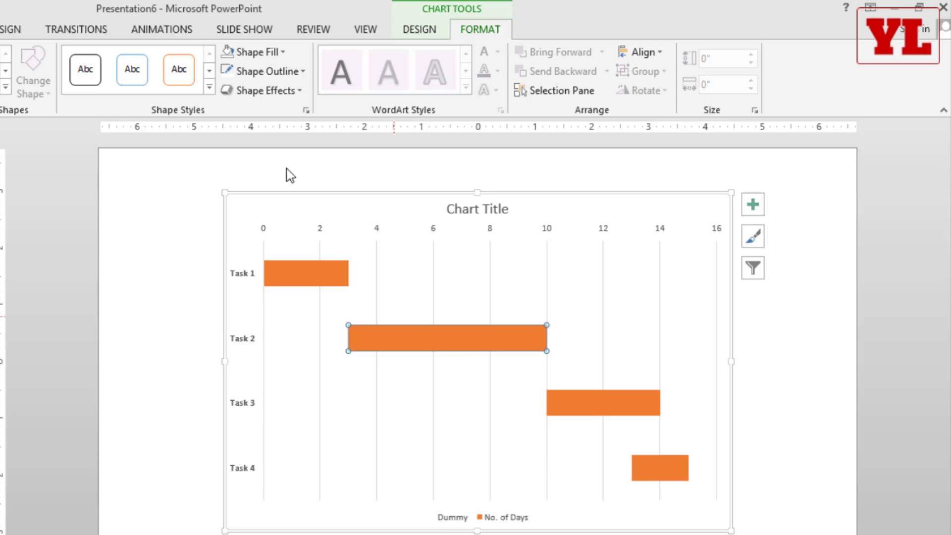
left_click(253, 52)
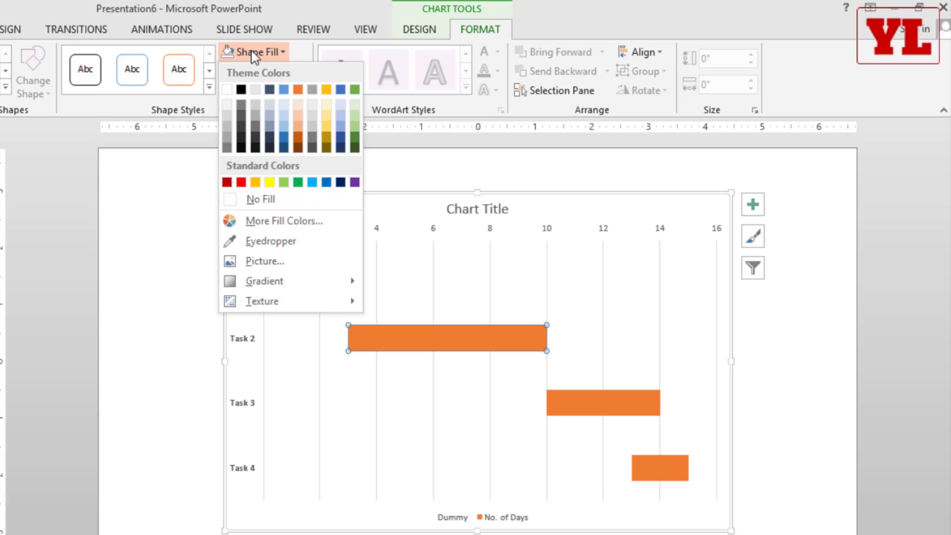
left_click(240, 182)
left_click(243, 351)
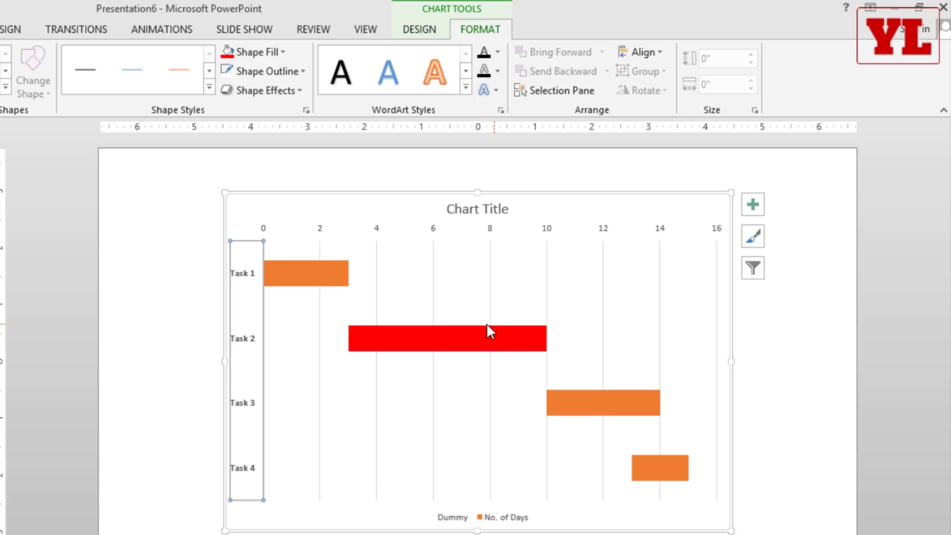
left_click(162, 329)
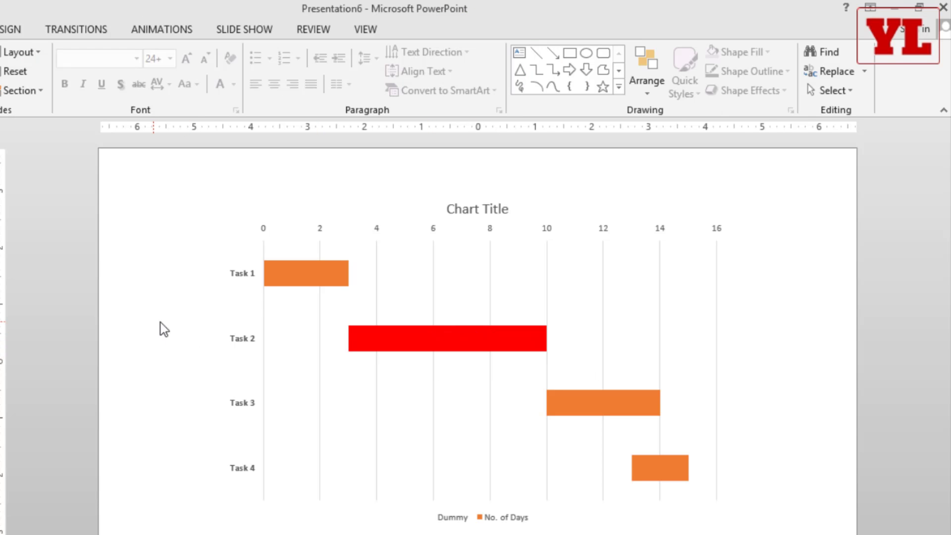
left_click(298, 284)
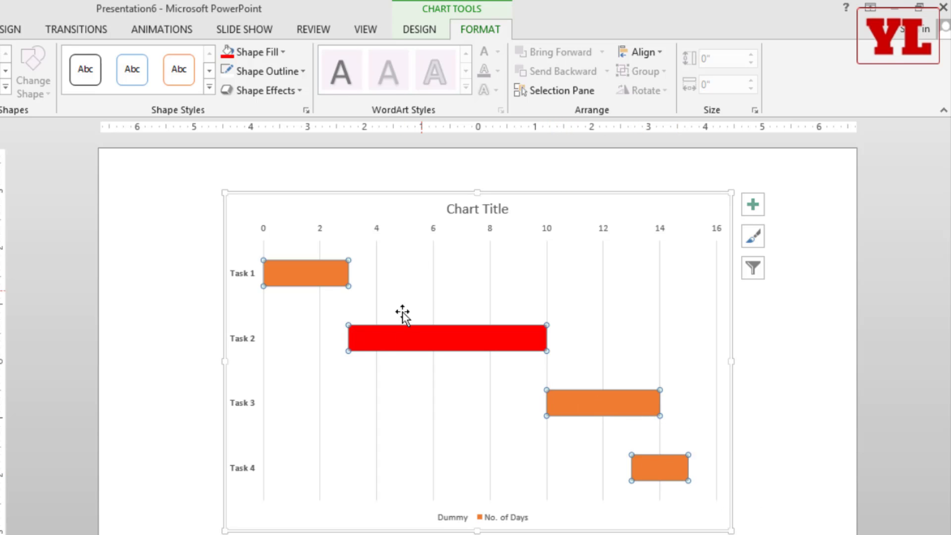
Step: Add data labels to the No. of Days bars and format them as 28 pt white text
right_click(383, 339)
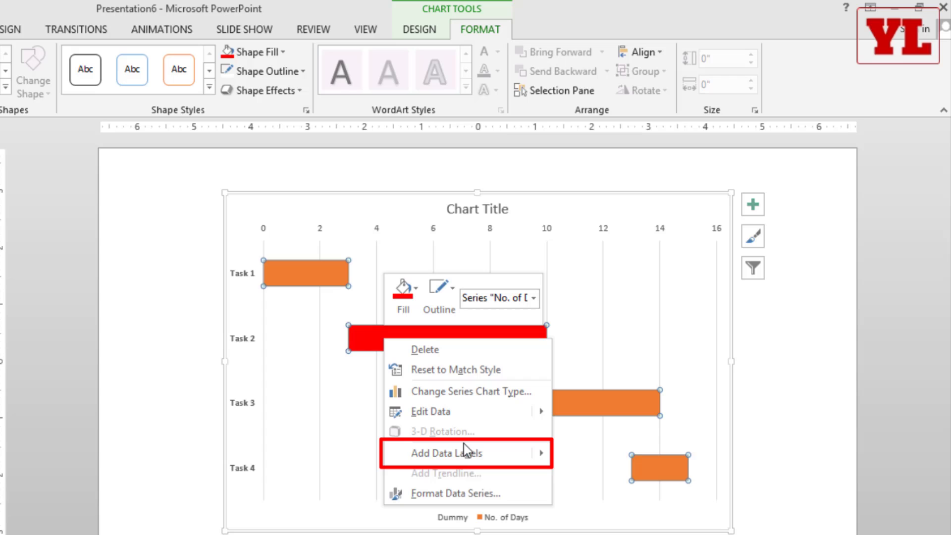
mouse_move(472, 452)
left_click(594, 454)
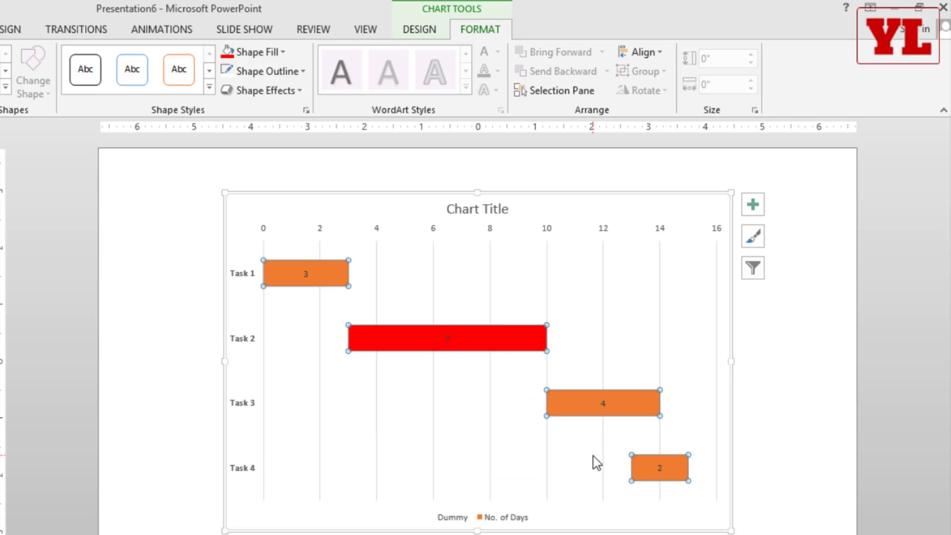
left_click(447, 339)
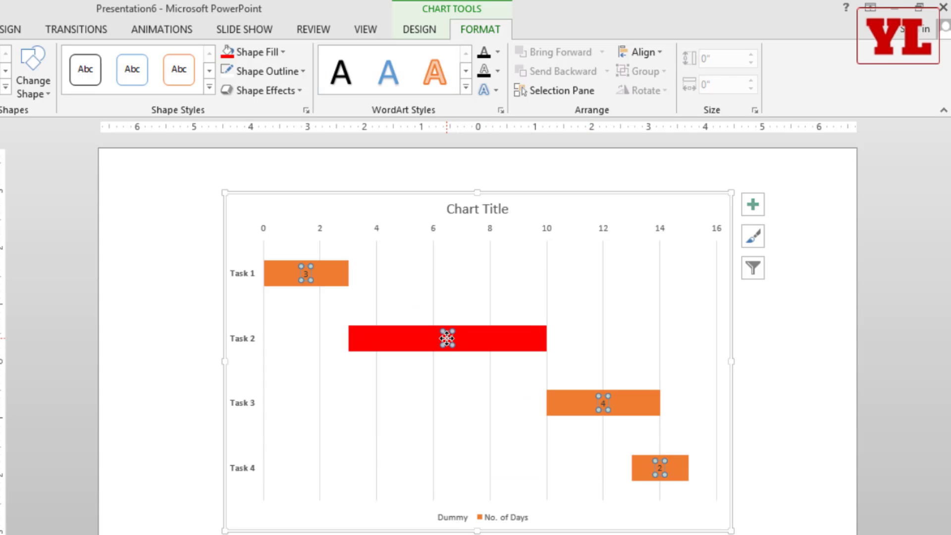
key("alt+h")
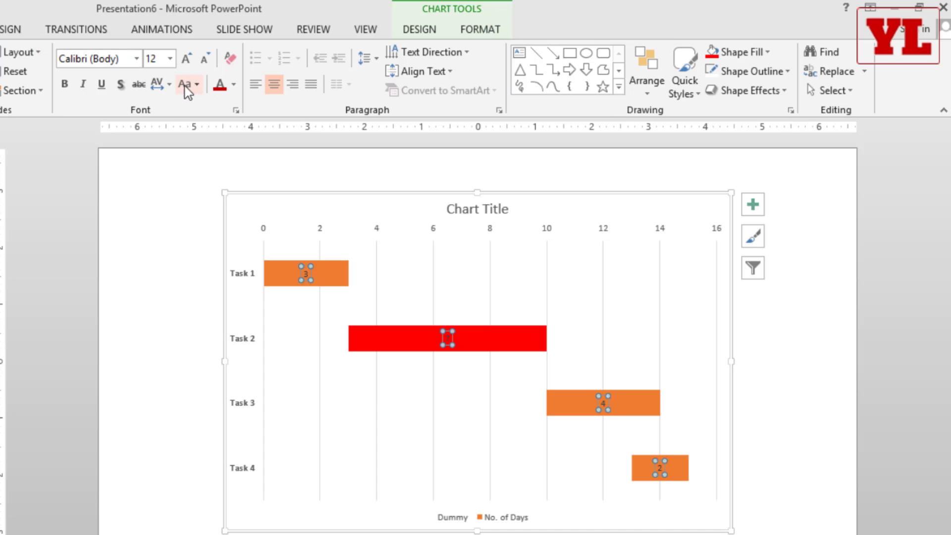
left_click(187, 60)
left_click(188, 60)
left_click(188, 60)
left_click(187, 59)
left_click(188, 60)
left_click(188, 60)
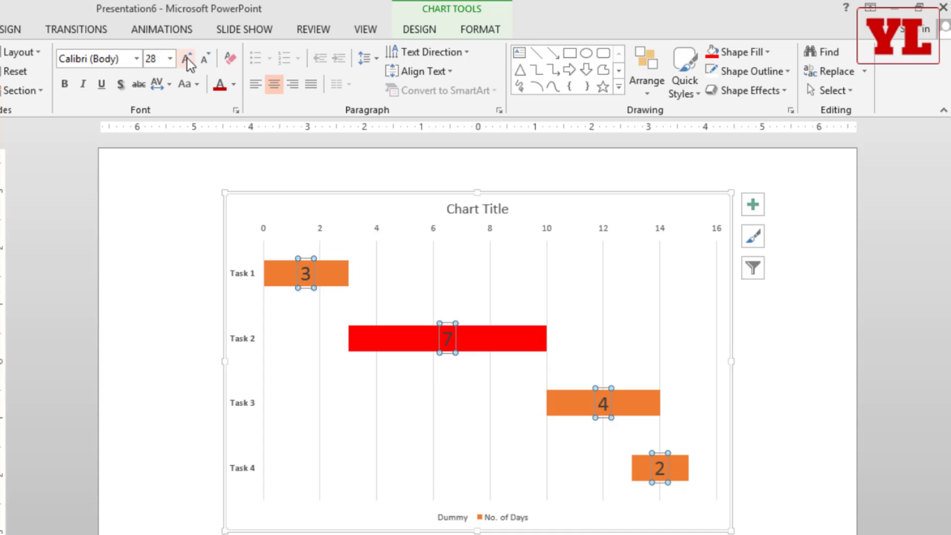
left_click(238, 84)
key("Escape")
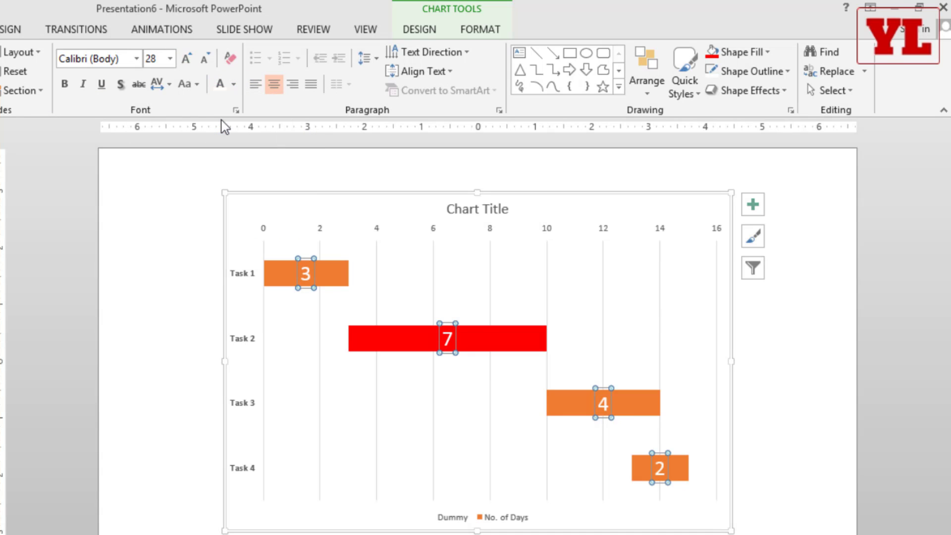
left_click(121, 303)
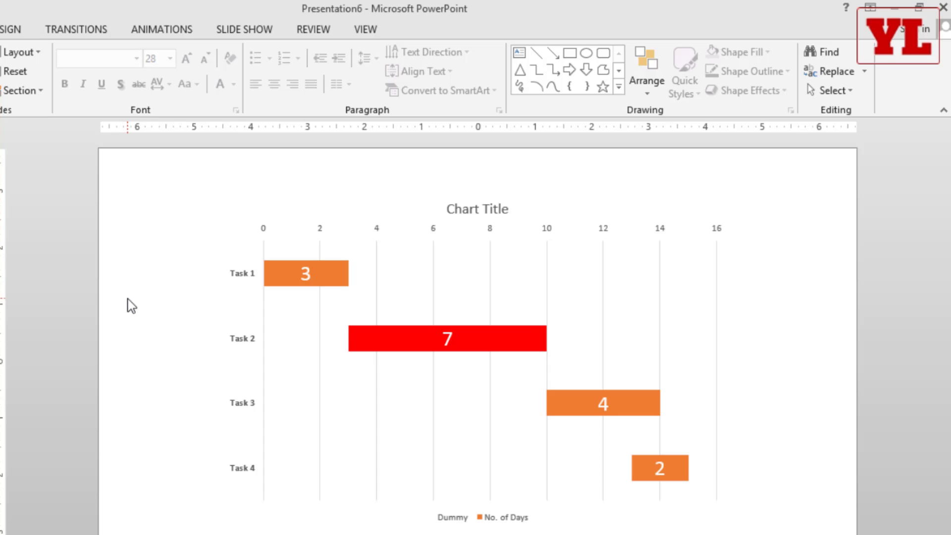